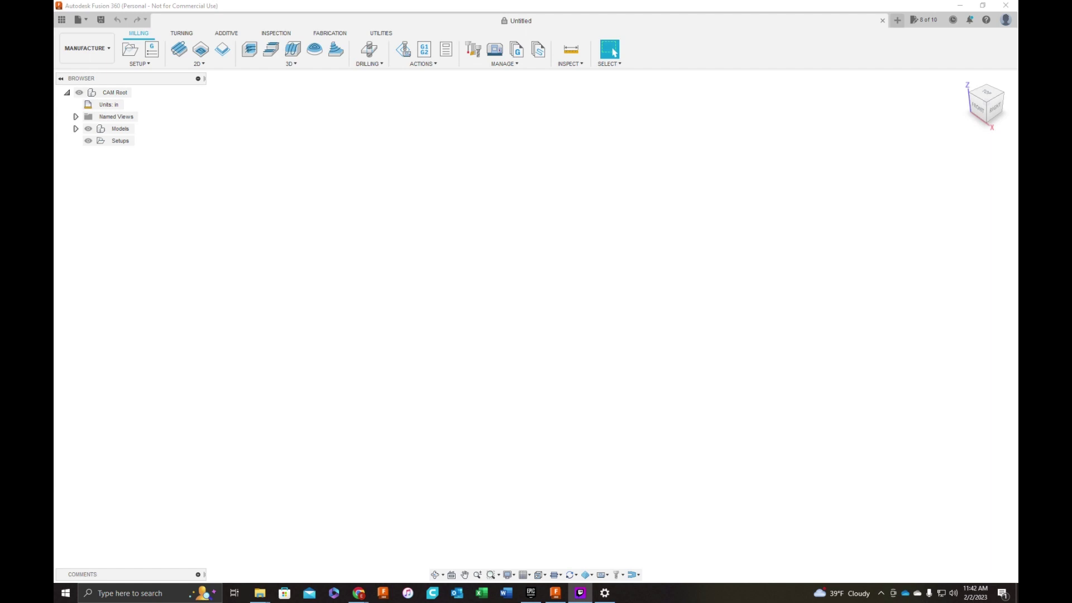
Bring up the Amazon listing for the RoutyBits 1/32-inch tapered ball nose bit and zoom on its tip
left_click(486, 316)
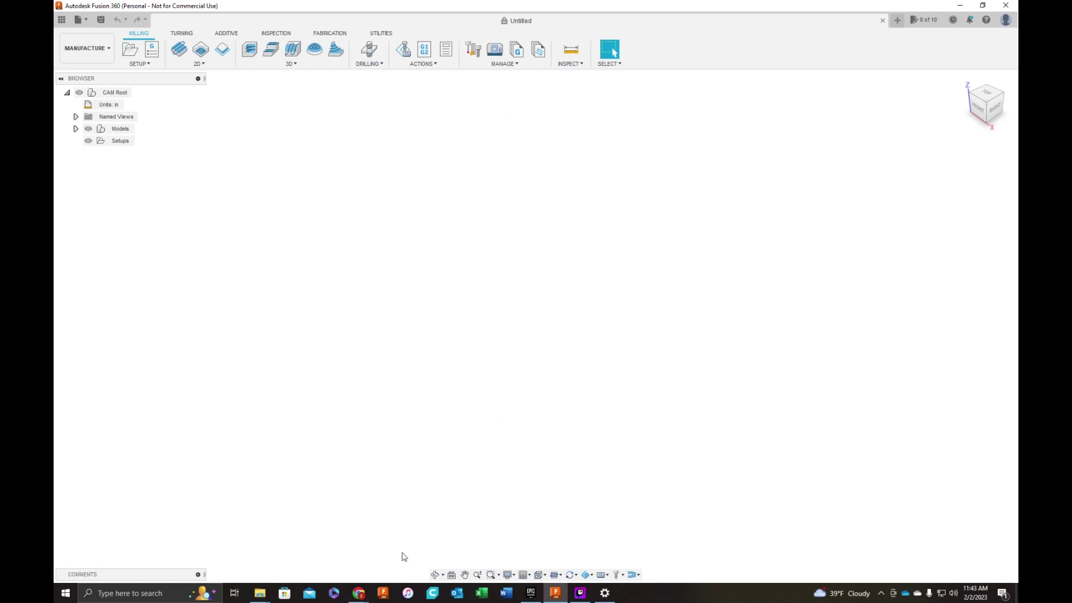
mouse_move(359, 593)
left_click(477, 553)
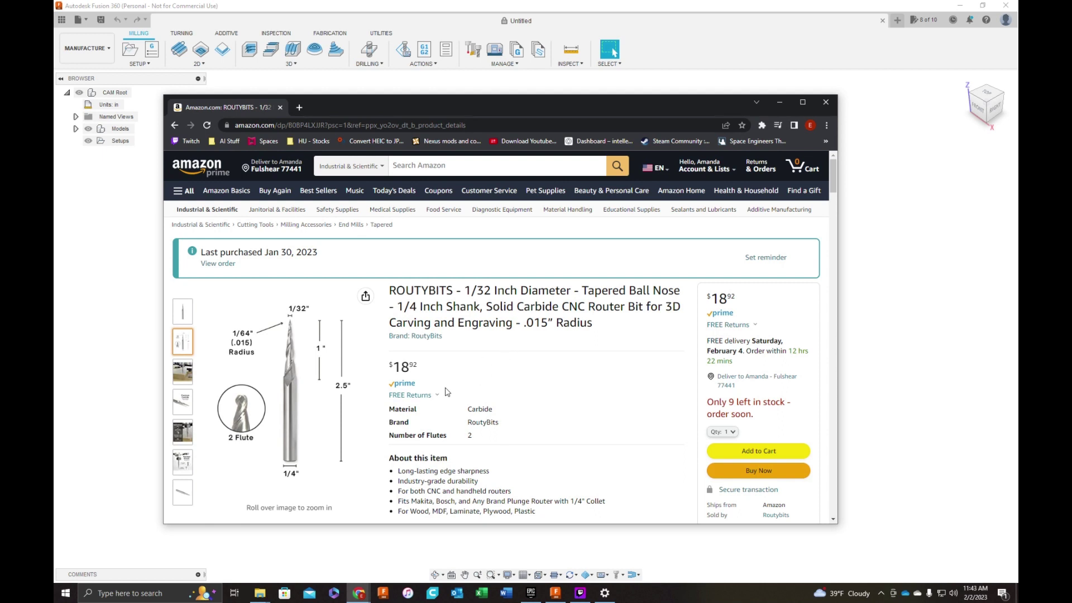
mouse_move(297, 325)
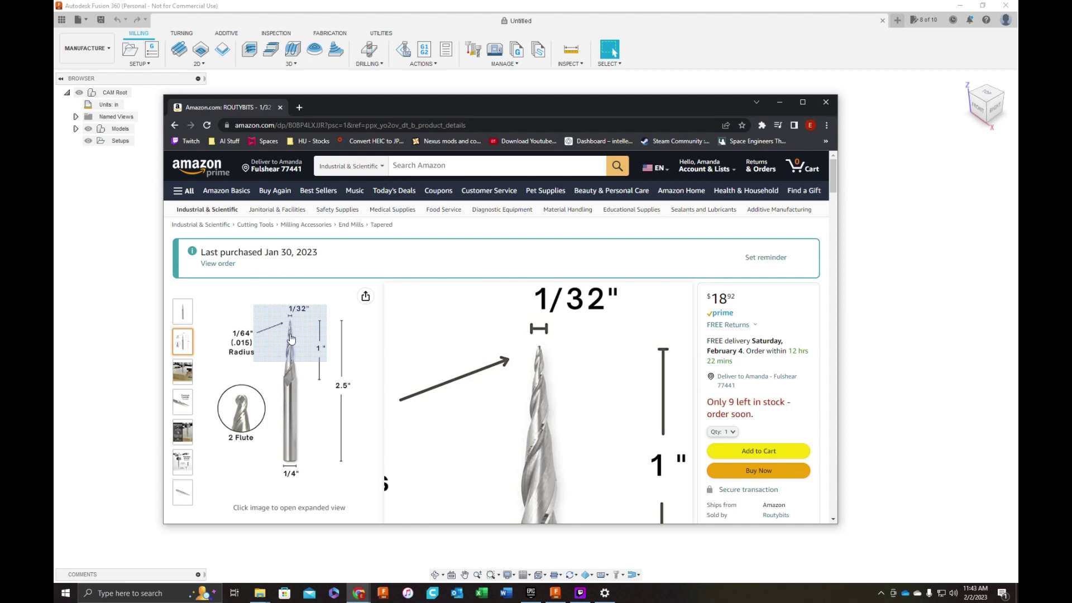
Switch the Fusion 360 document to the Manufacture workspace and open the Manage menu
left_click(898, 365)
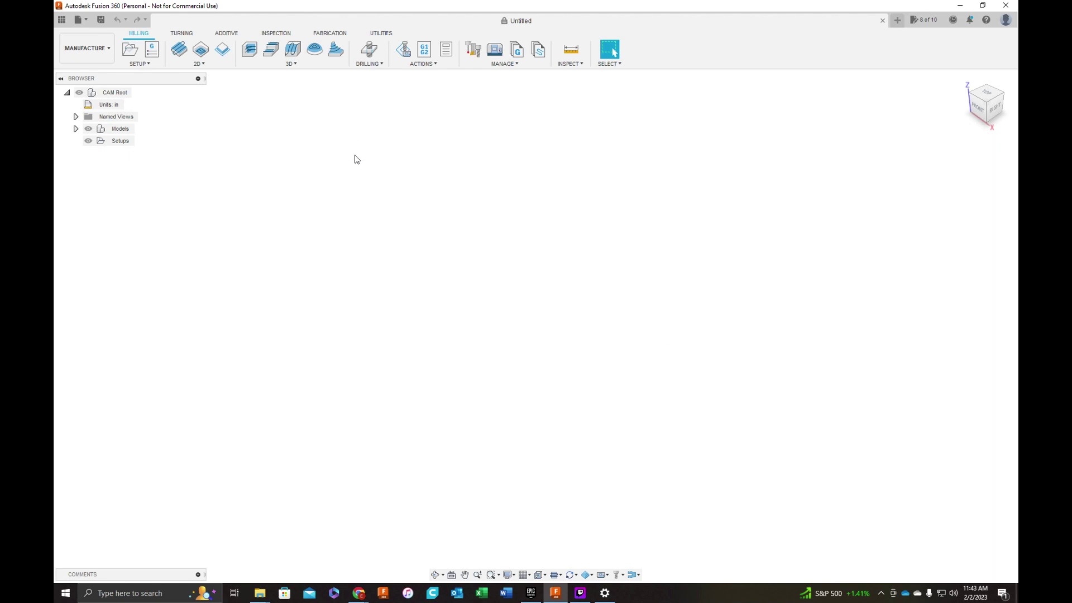
left_click(103, 55)
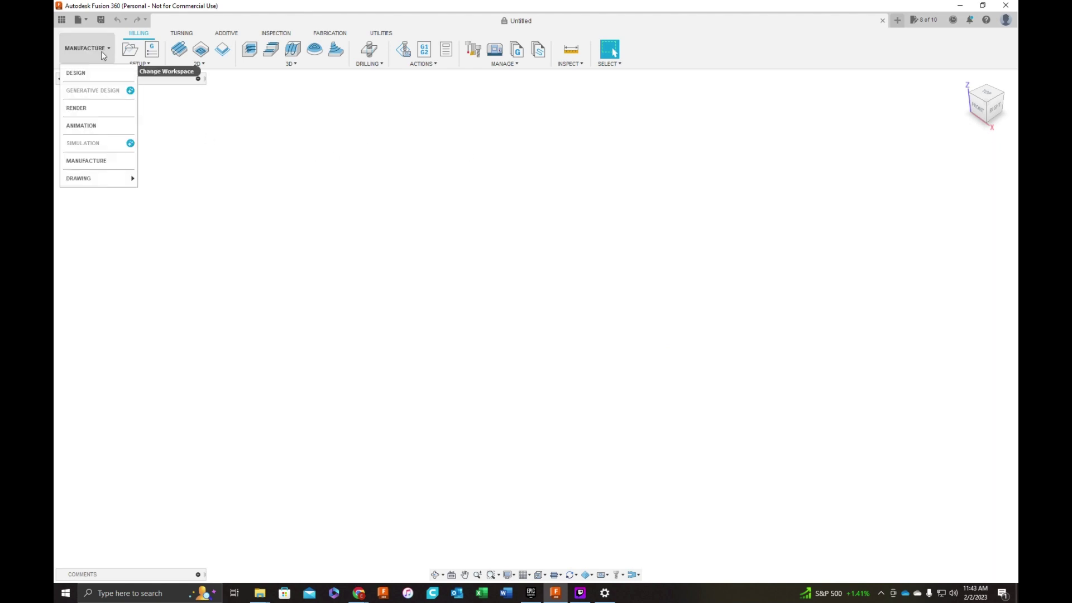
left_click(84, 161)
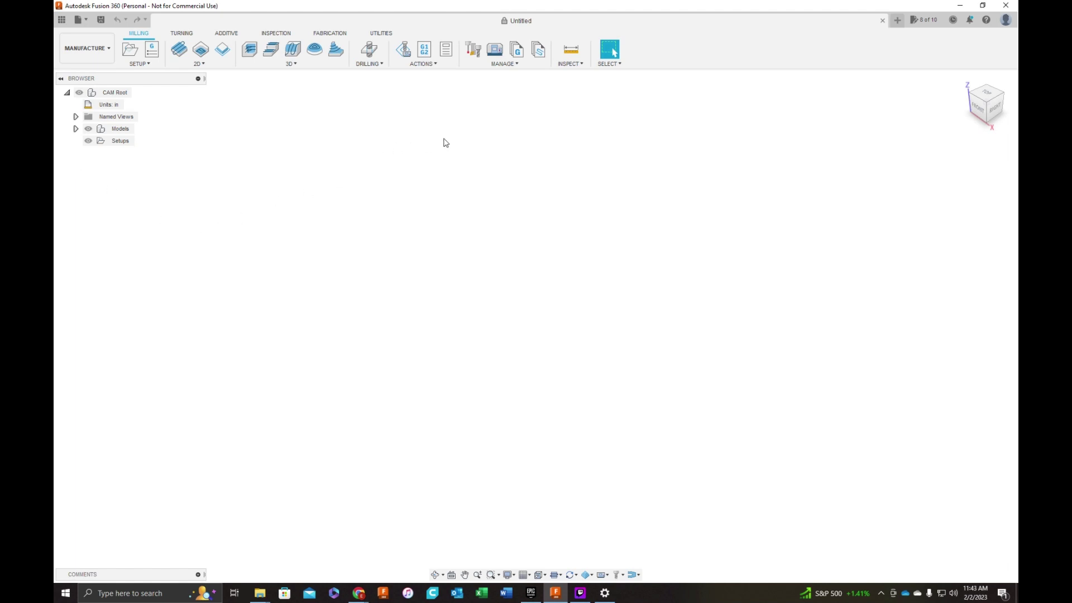
left_click(513, 66)
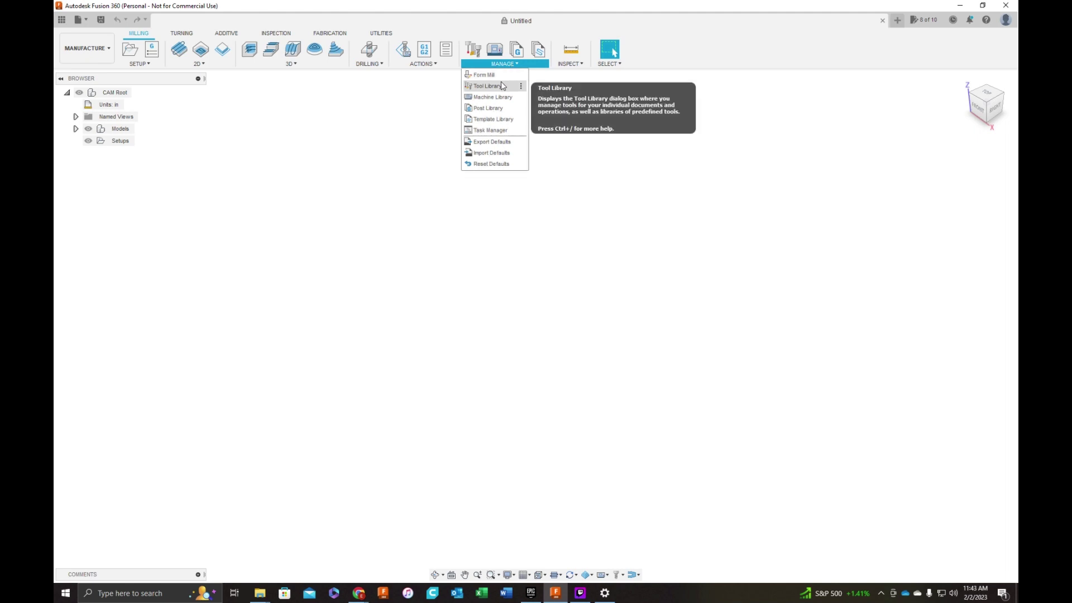
Filter the Fusion 360 Library down to Milling Engrave/Chamfer mill tools
left_click(501, 87)
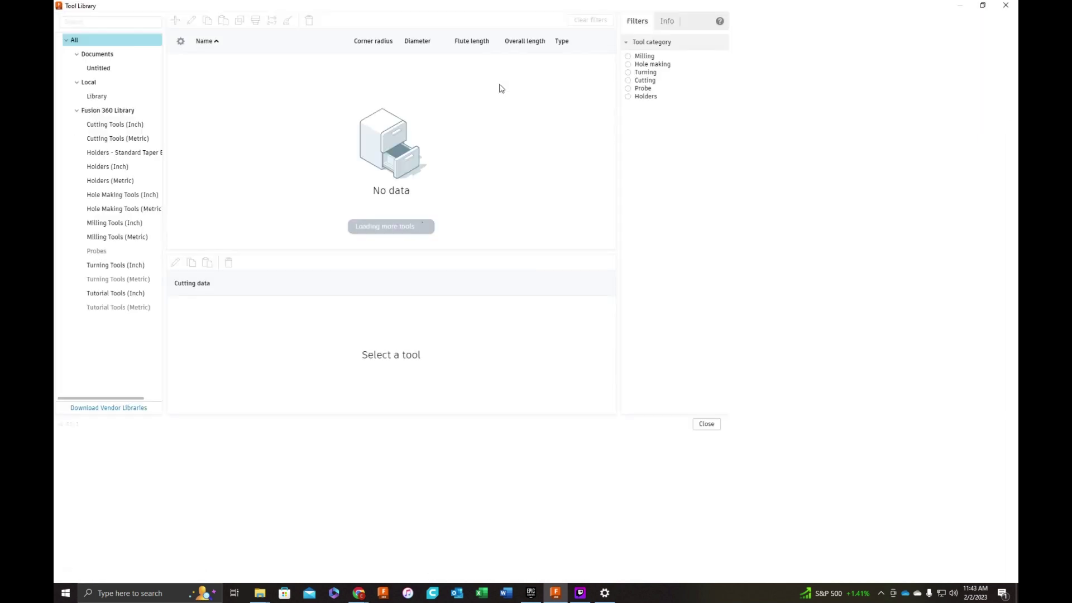
left_click(140, 112)
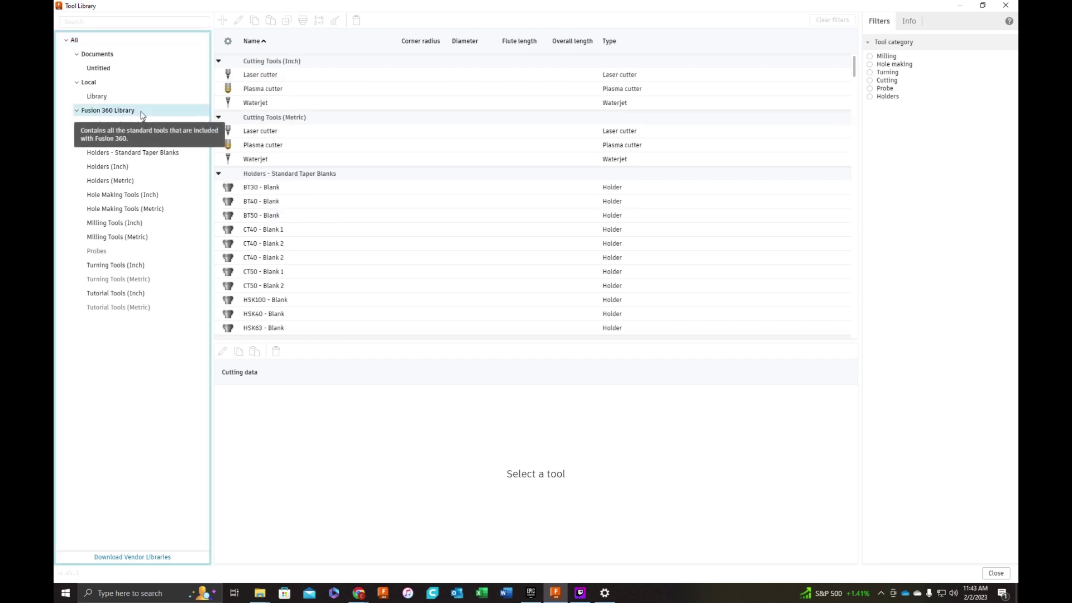
left_click(871, 57)
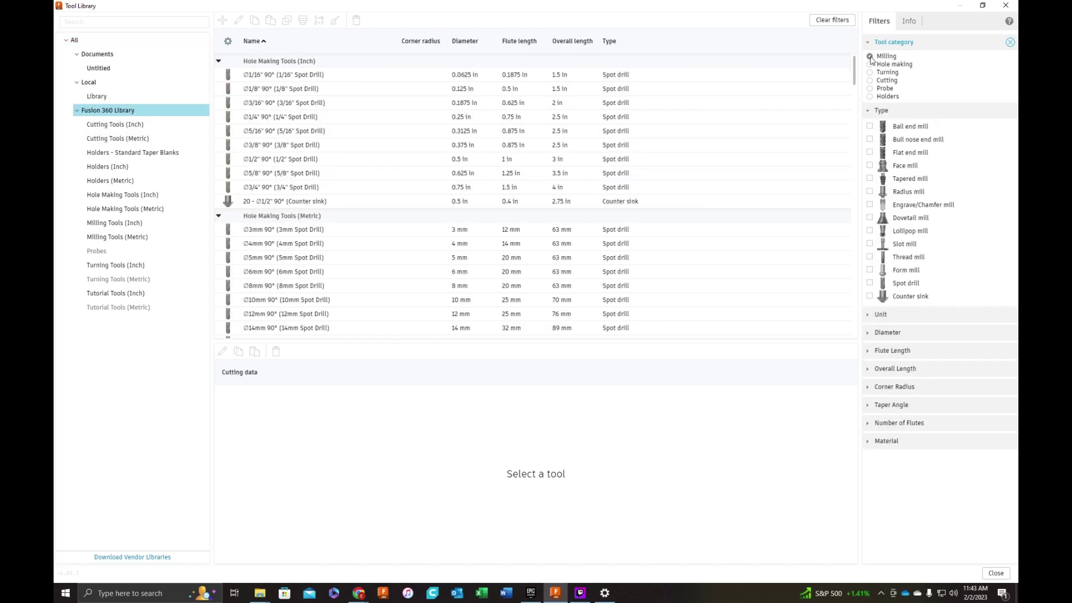
left_click(871, 205)
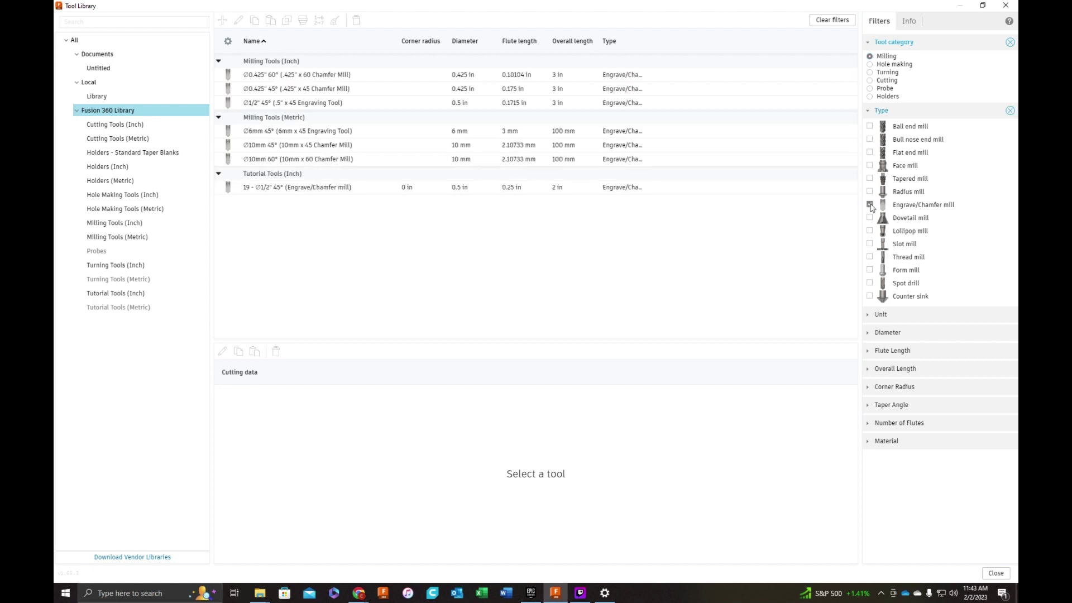
Inspect the 1/2" 45°, 10mm 60°, 10mm 45° and 6mm 45° chamfer mills, then show the local Library
left_click(305, 188)
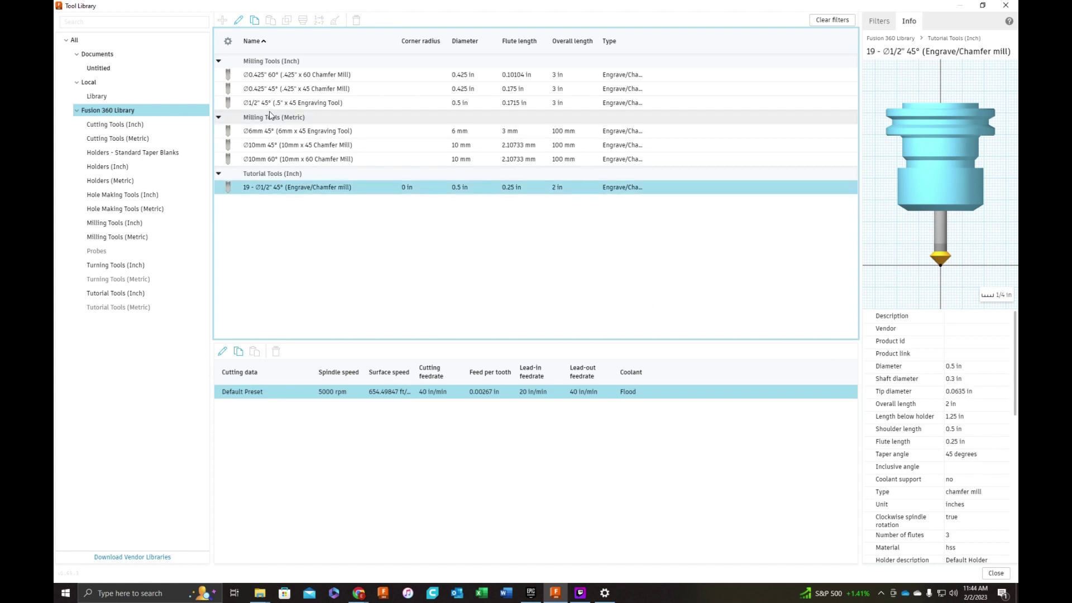
left_click(271, 159)
left_click(271, 146)
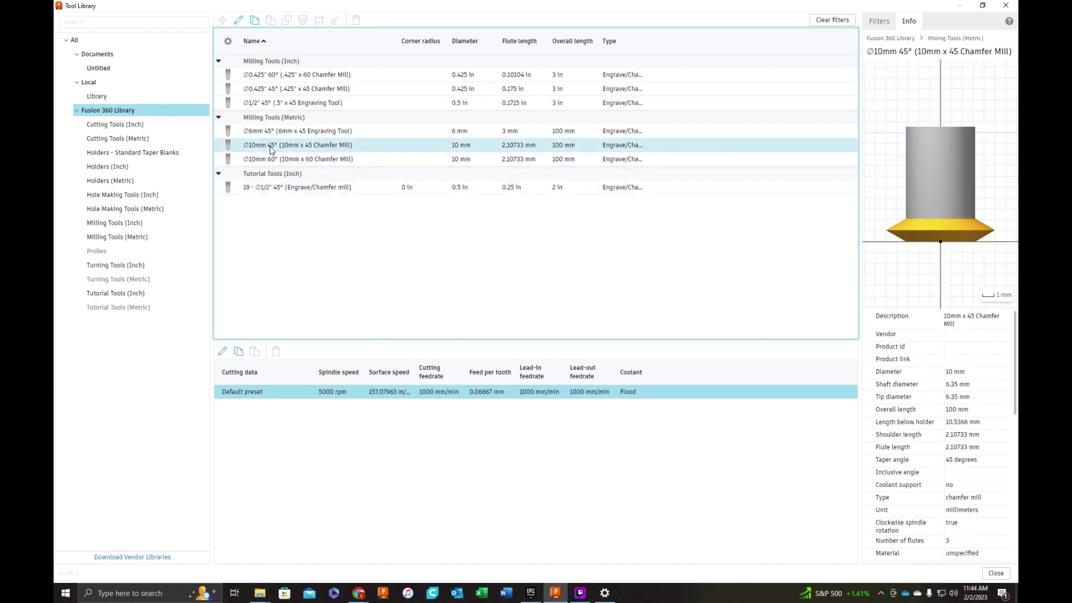
left_click(273, 132)
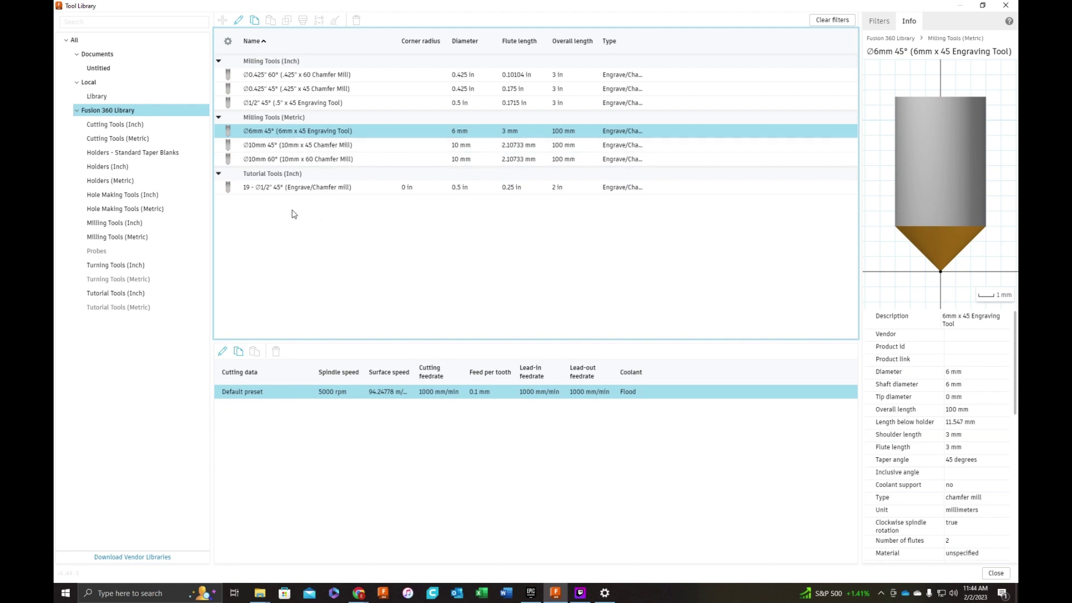
left_click(275, 191)
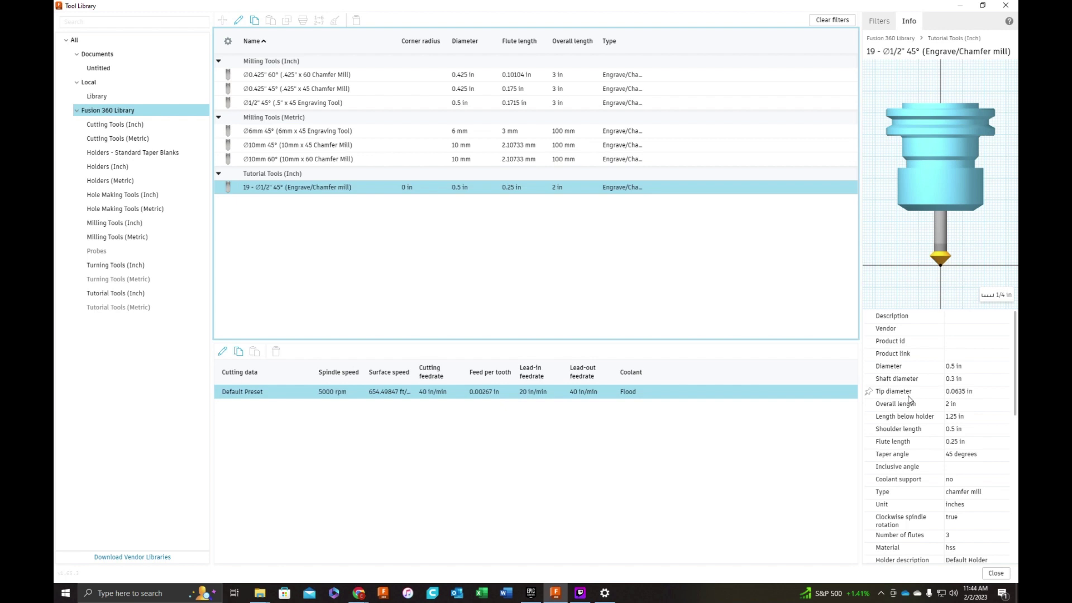
left_click(104, 97)
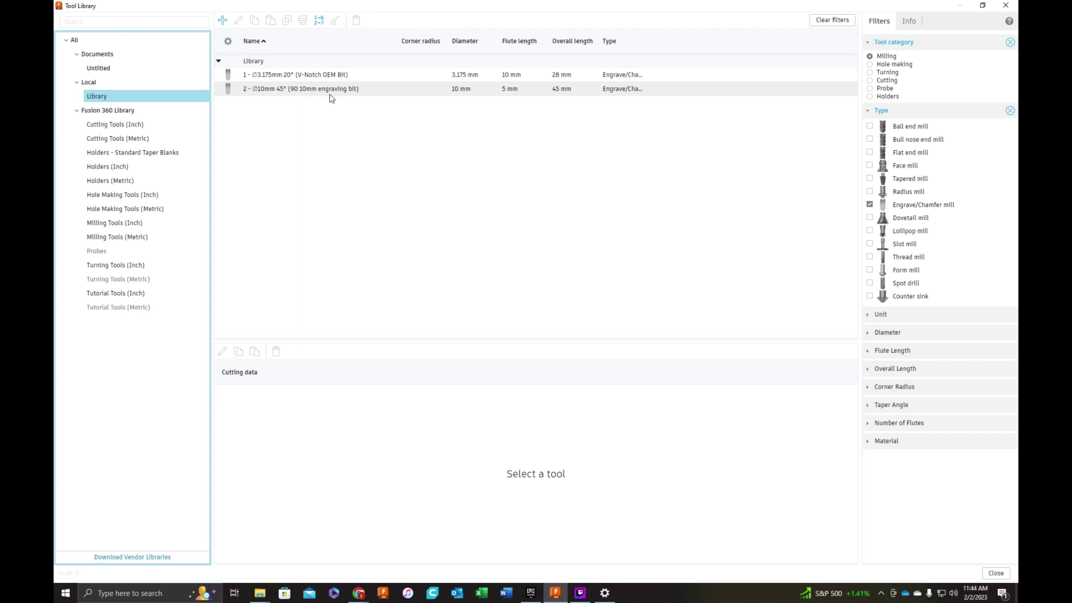
left_click(279, 79)
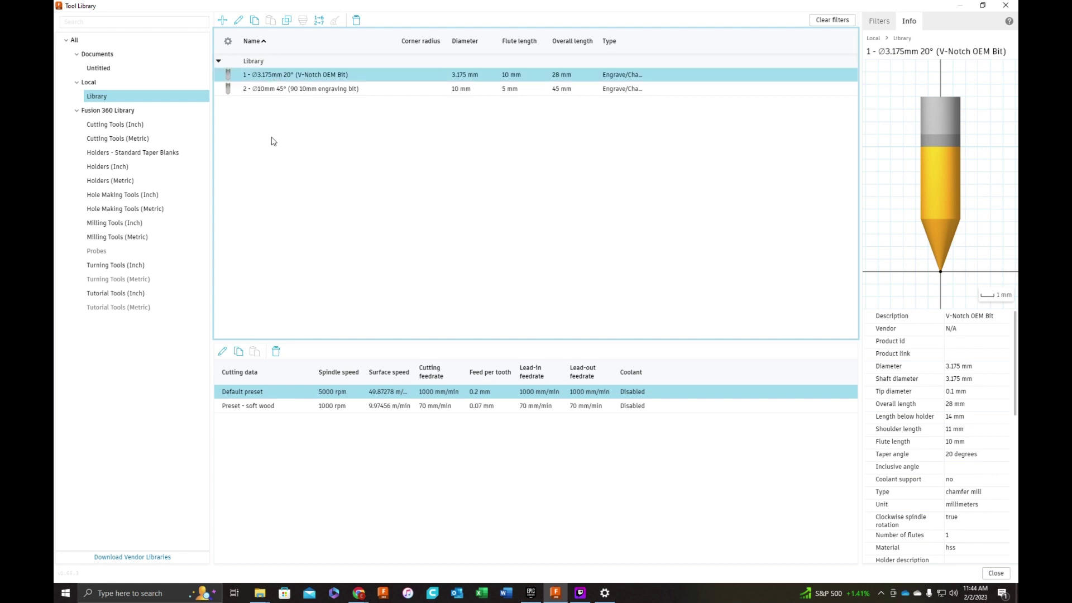
left_click(123, 99)
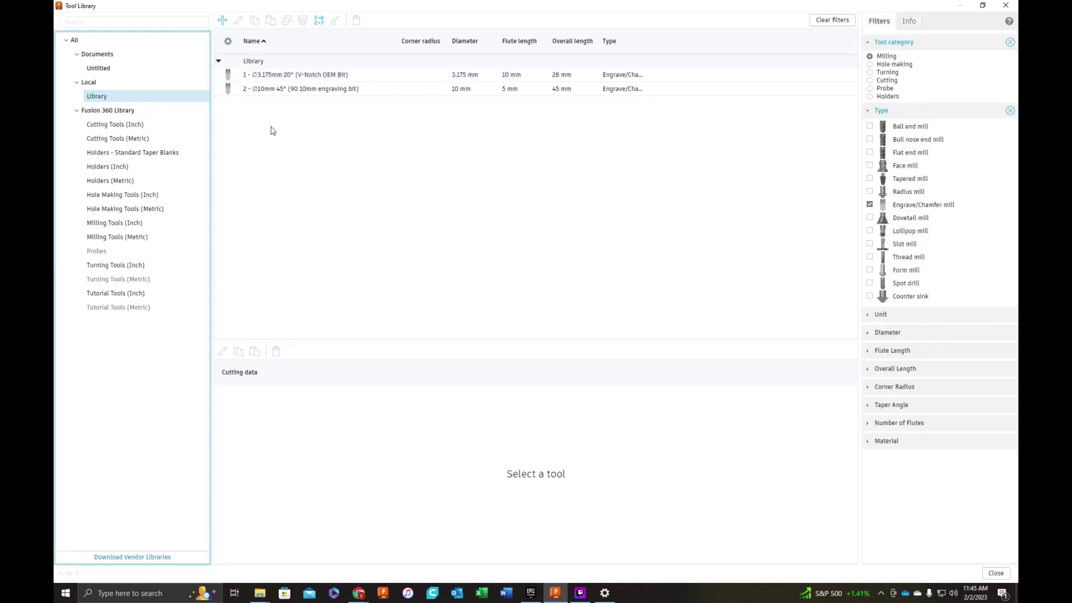
Start a new tool in the local Library
left_click(221, 20)
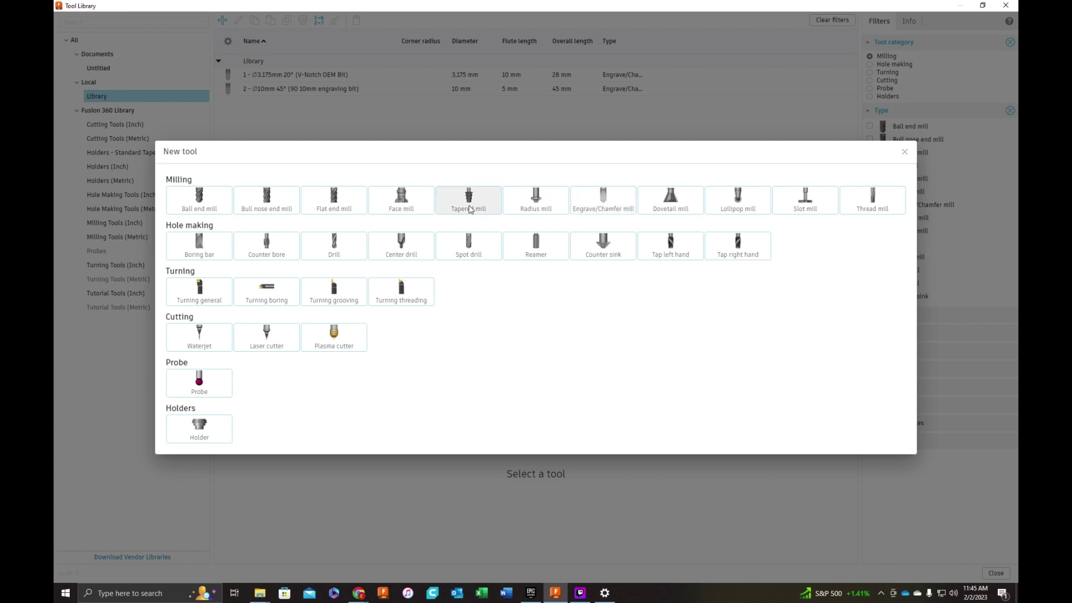
Create the new tool as an Engrave/Chamfer mill described as 'V-Carve Bit'
left_click(590, 204)
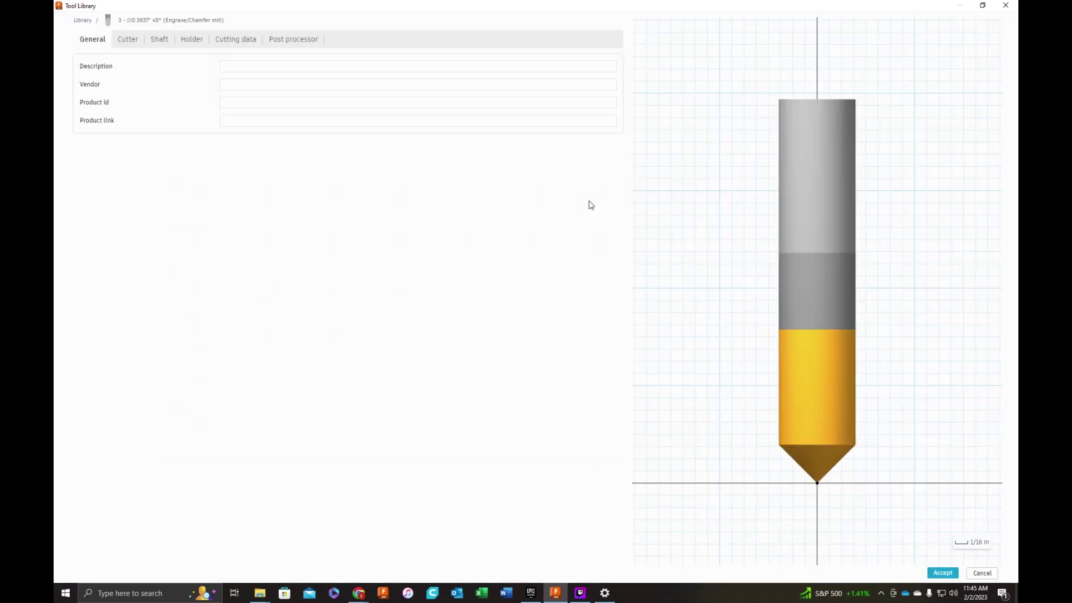
left_click(341, 70)
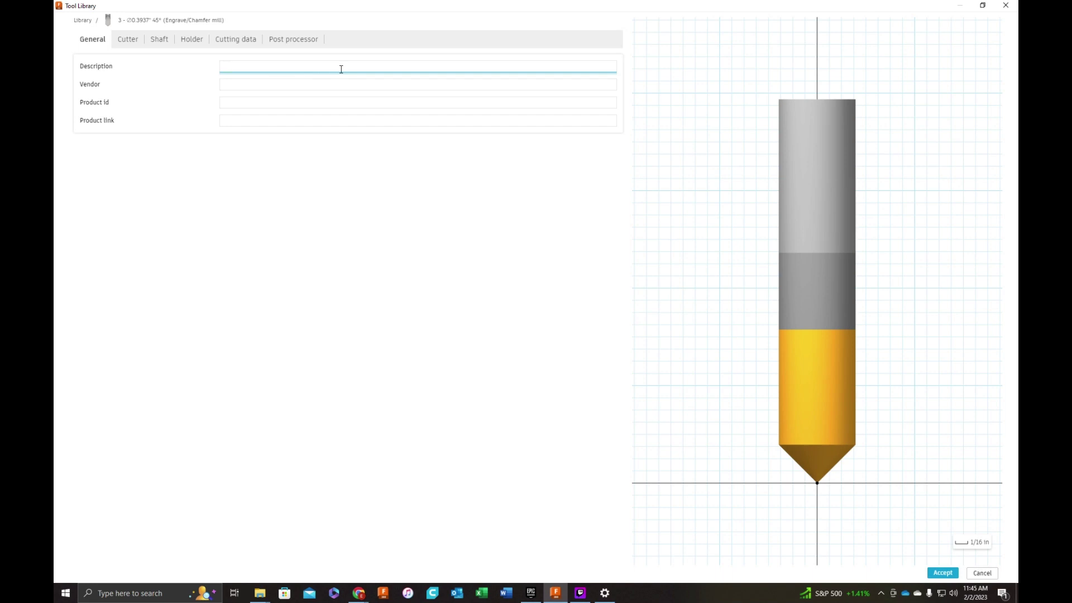
type("V-Carve Bit")
key("Tab")
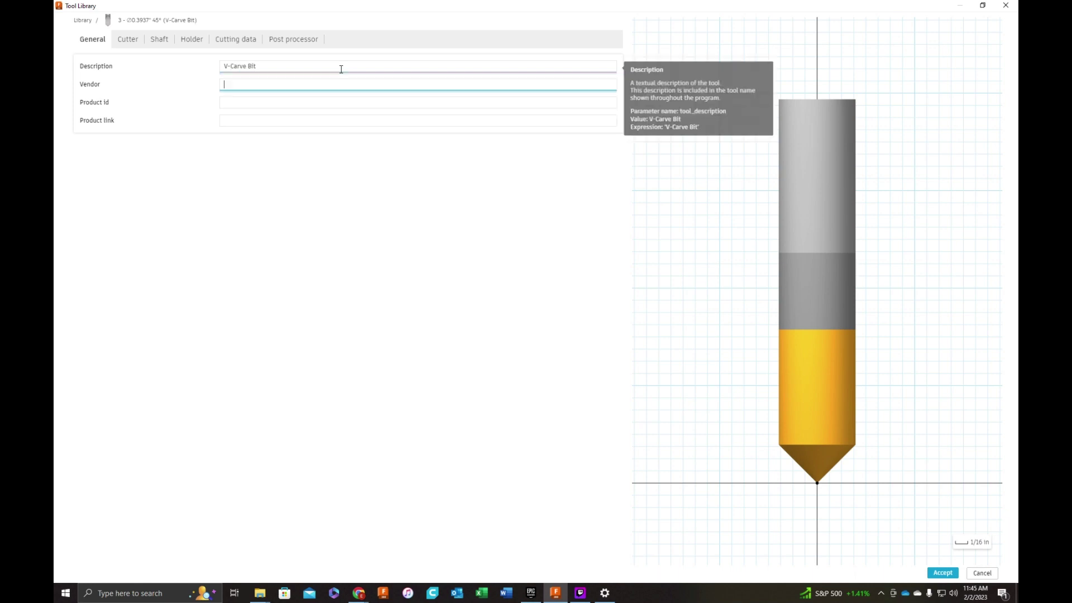
key("alt+Tab")
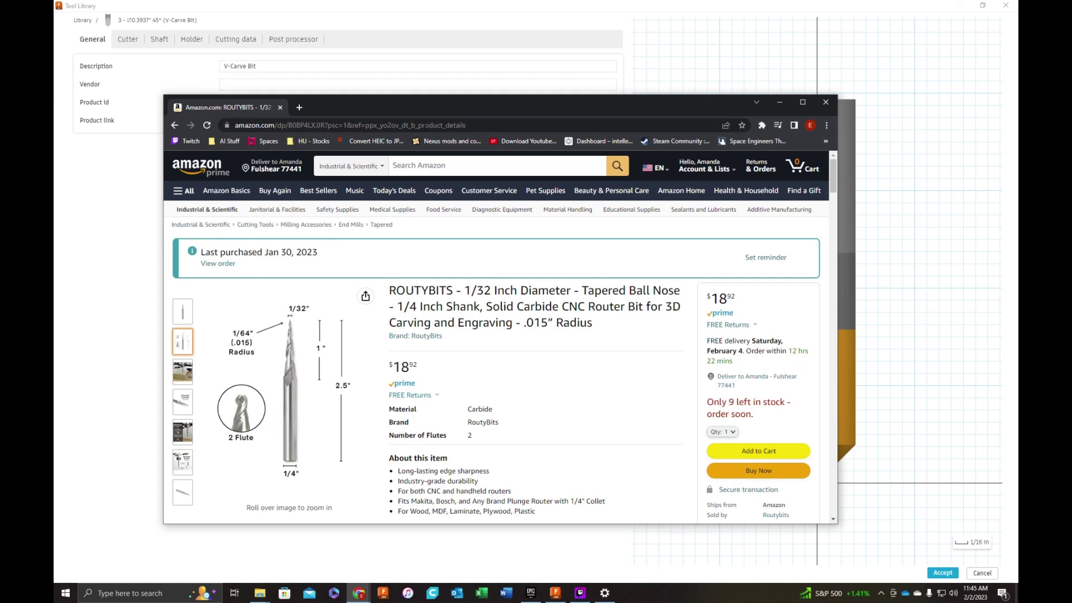
left_click_drag(454, 101, 136, 136)
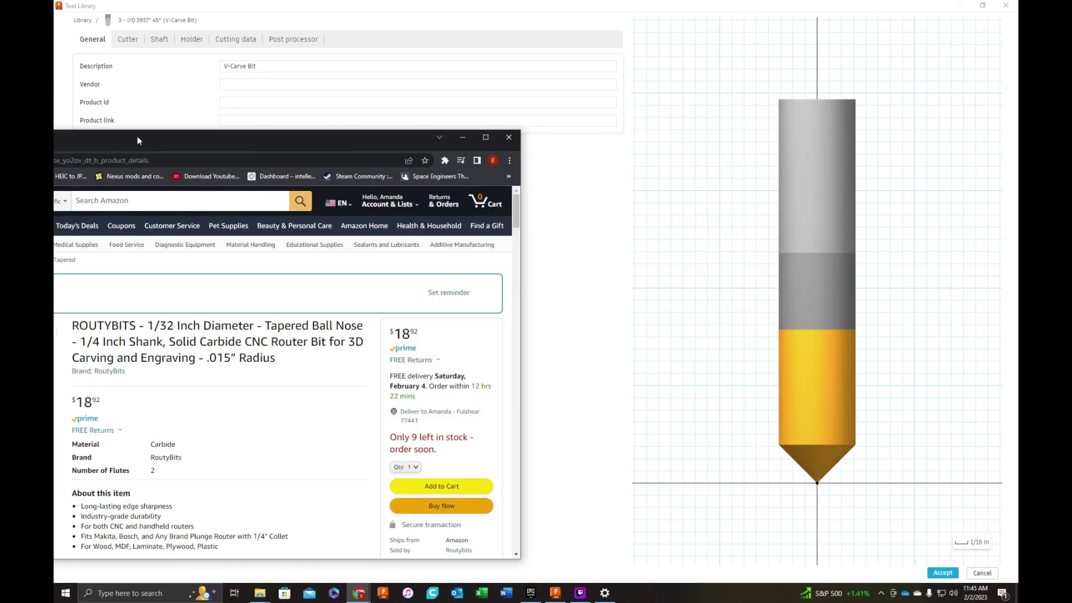
key("alt+Tab")
Enter vendor ROUTYBITS and paste the Amazon product address as the product link
left_click(271, 83)
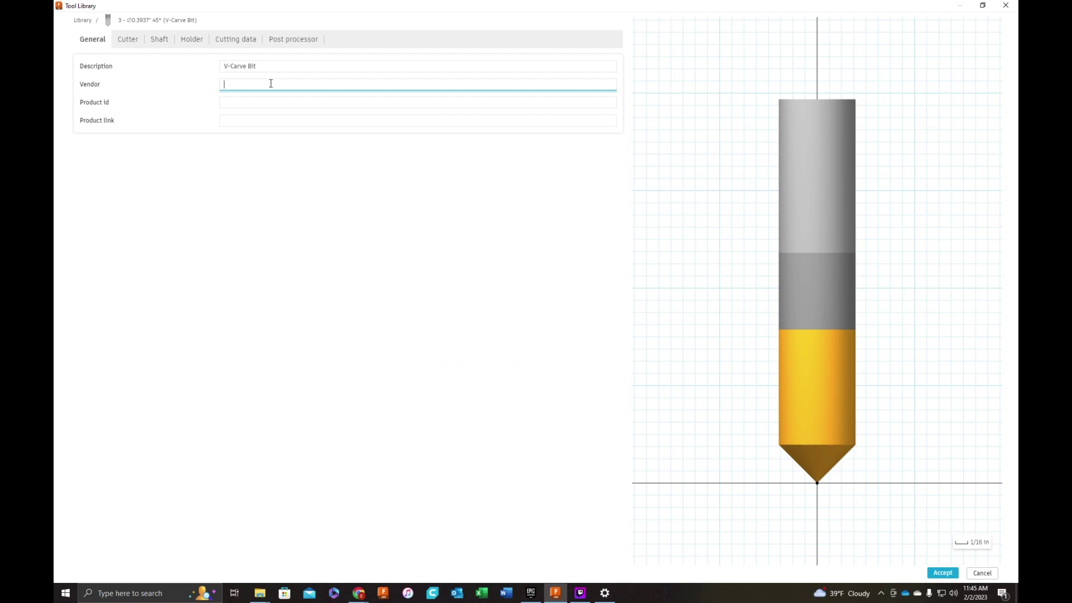
type("ROUTYBITS")
key("Tab")
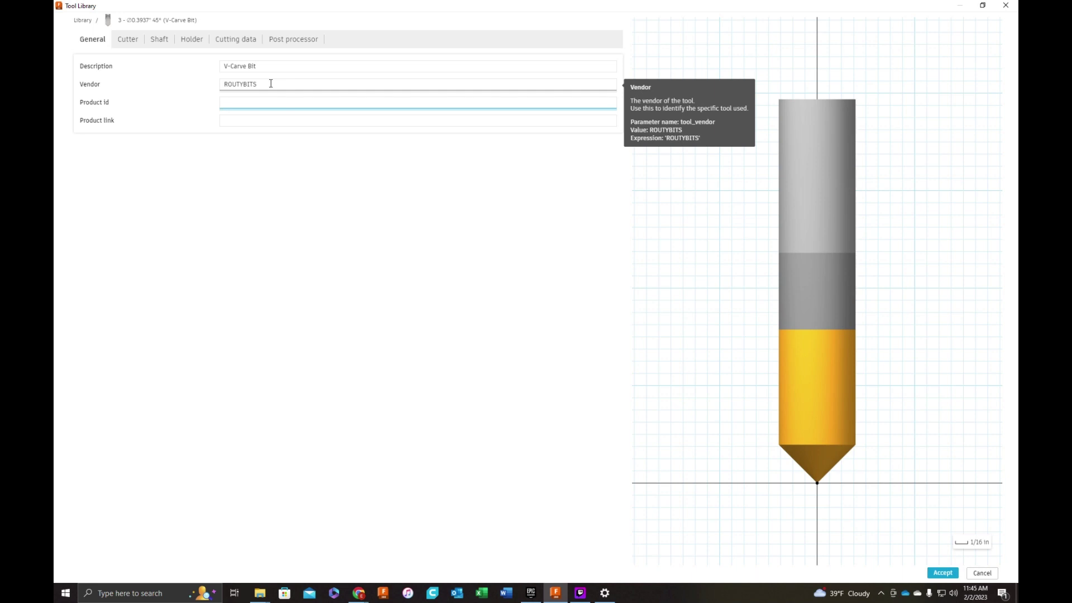
key("Tab")
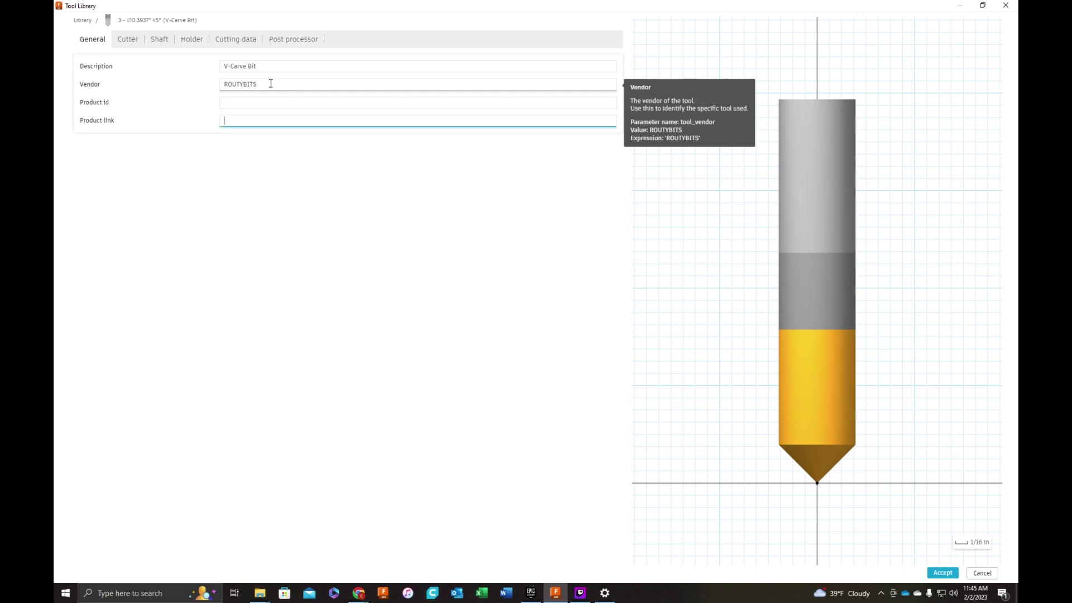
key("alt+Tab")
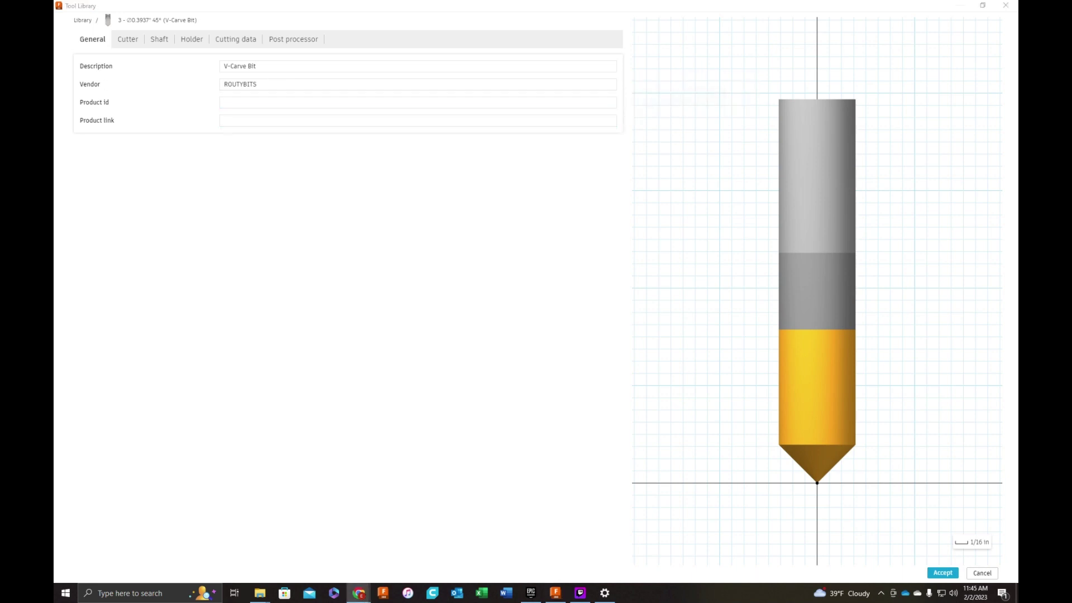
left_click(268, 123)
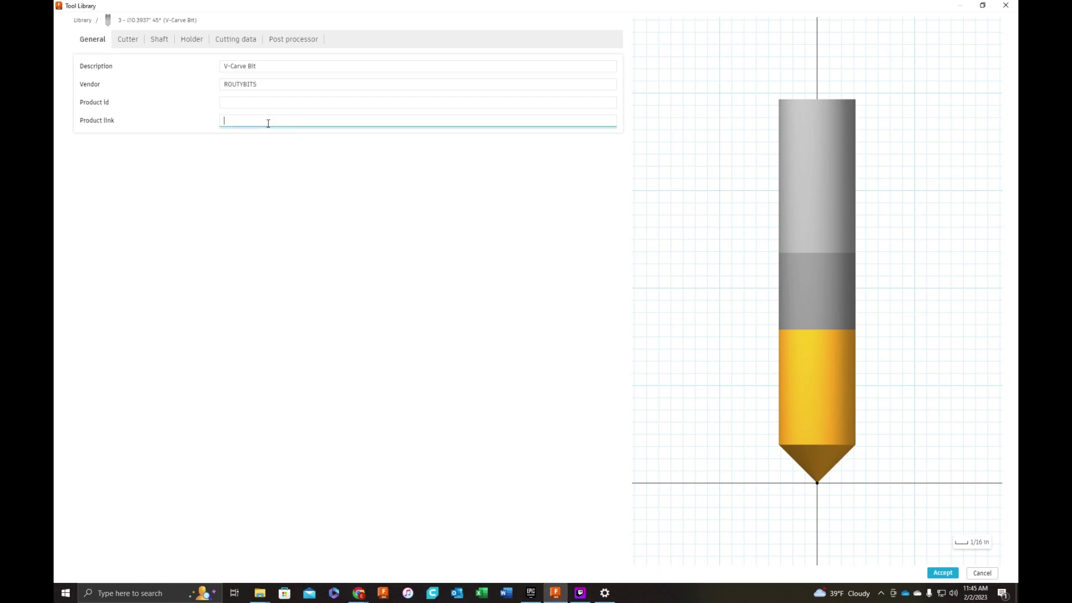
type("https://www.amazon.com/dp/B0BP4LXJJR?psc=1&ref=ppx_yo2ov_dt_b_product_details")
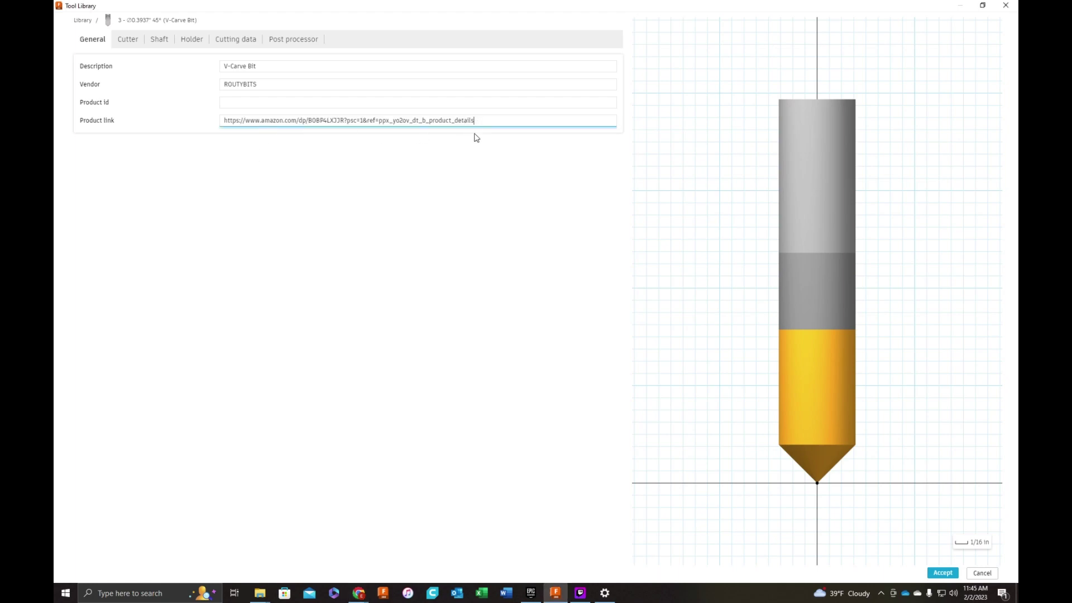
Maximize the Amazon page and zoom into the dimension diagram: 1-inch flute, 2.5-inch overall, 1/4-inch shank
key("alt+Tab")
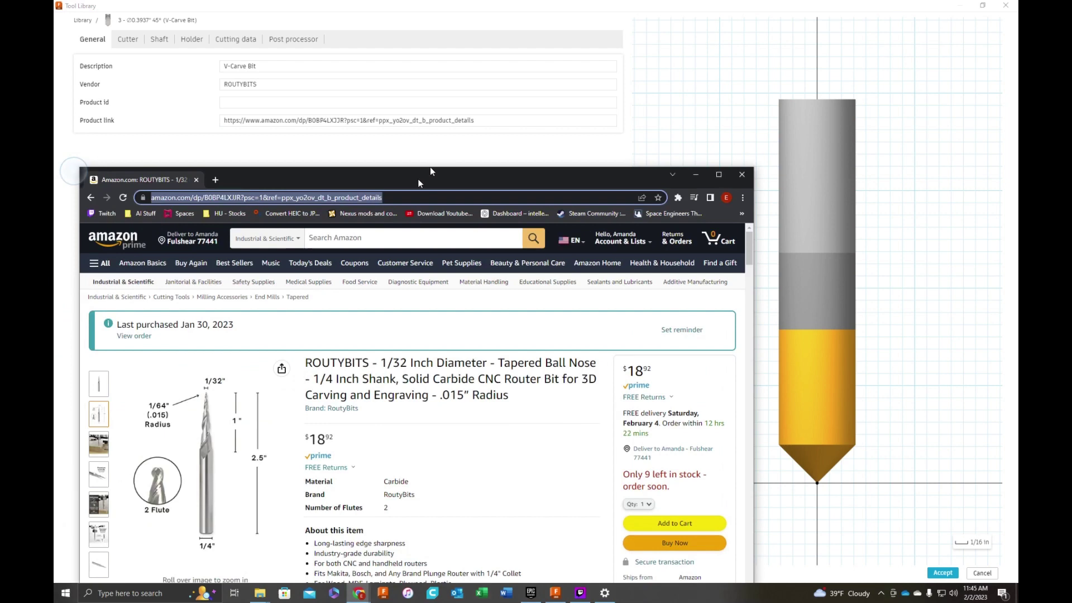
left_click_drag(430, 172, 431, 3)
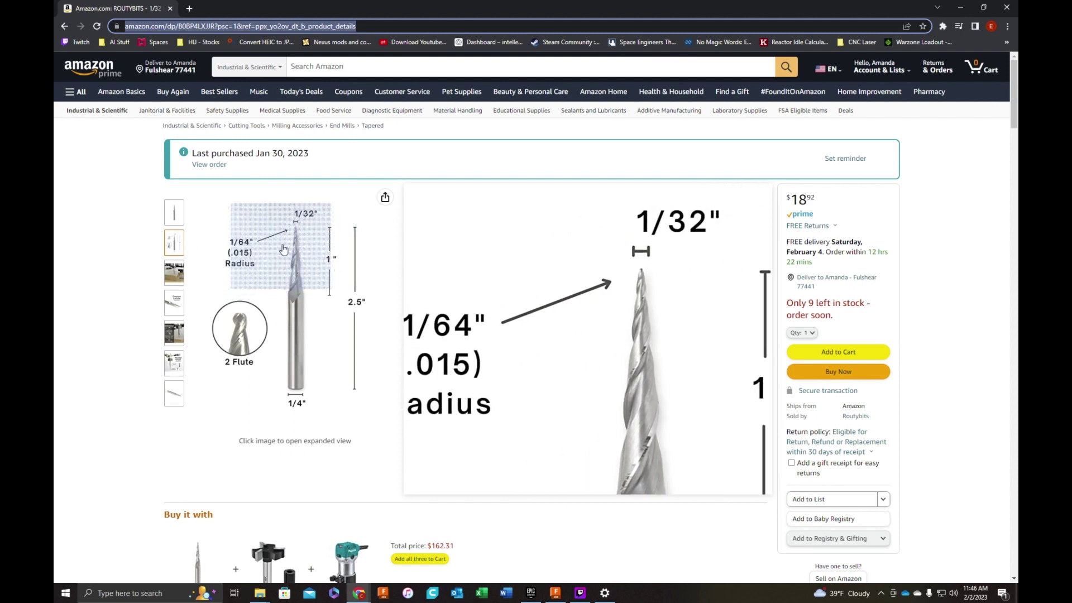
mouse_move(176, 276)
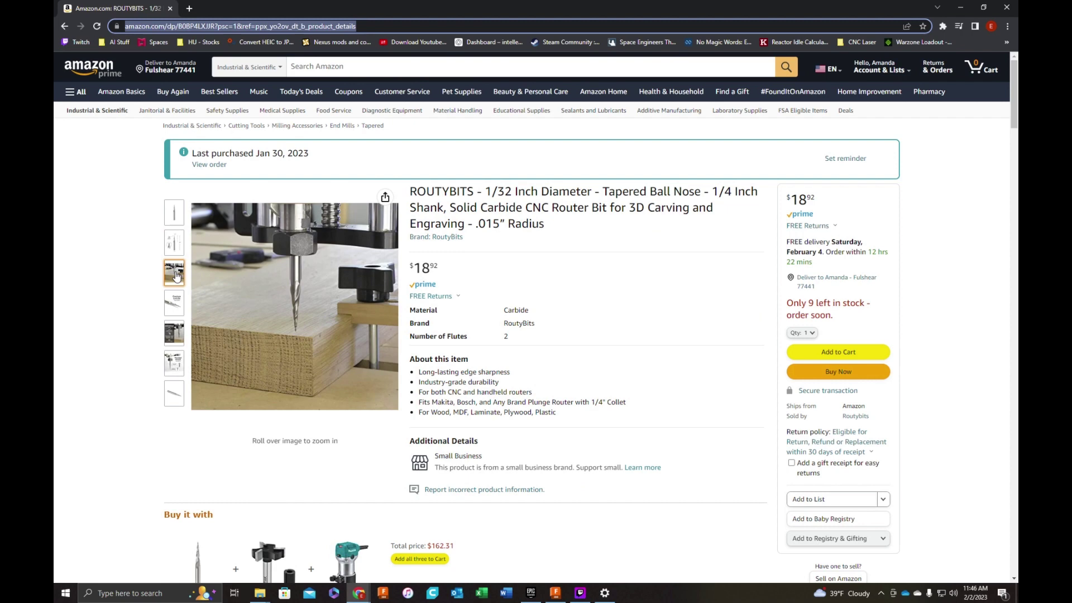
mouse_move(174, 305)
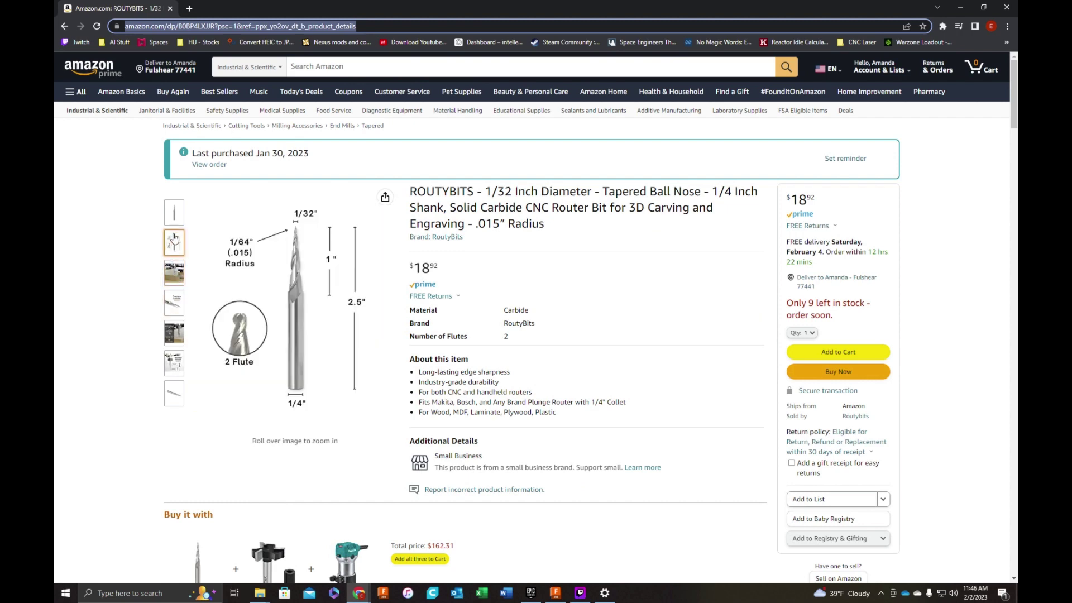
mouse_move(174, 212)
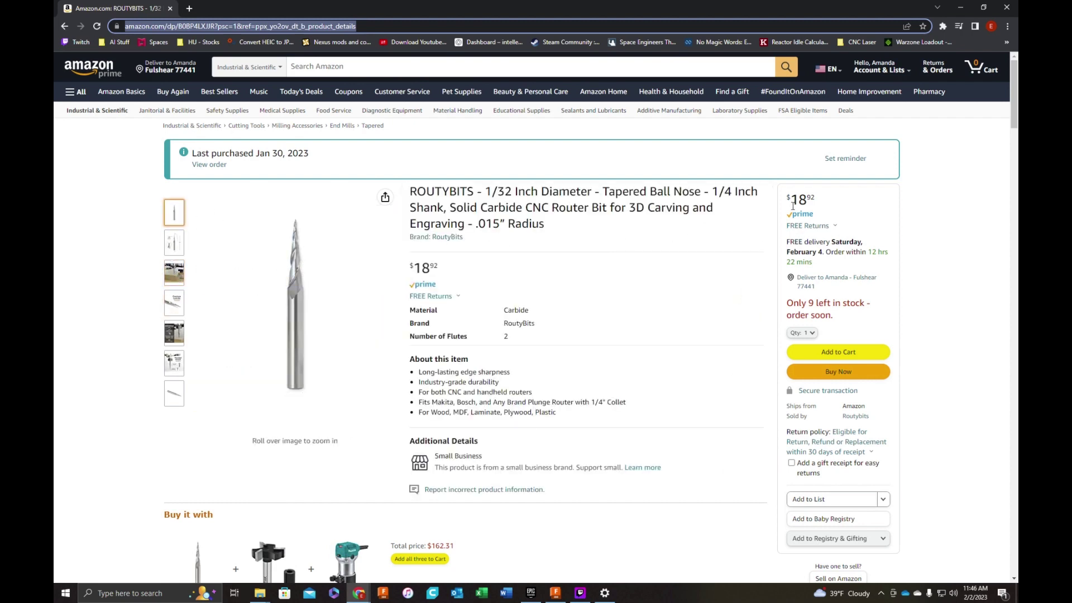
mouse_move(172, 244)
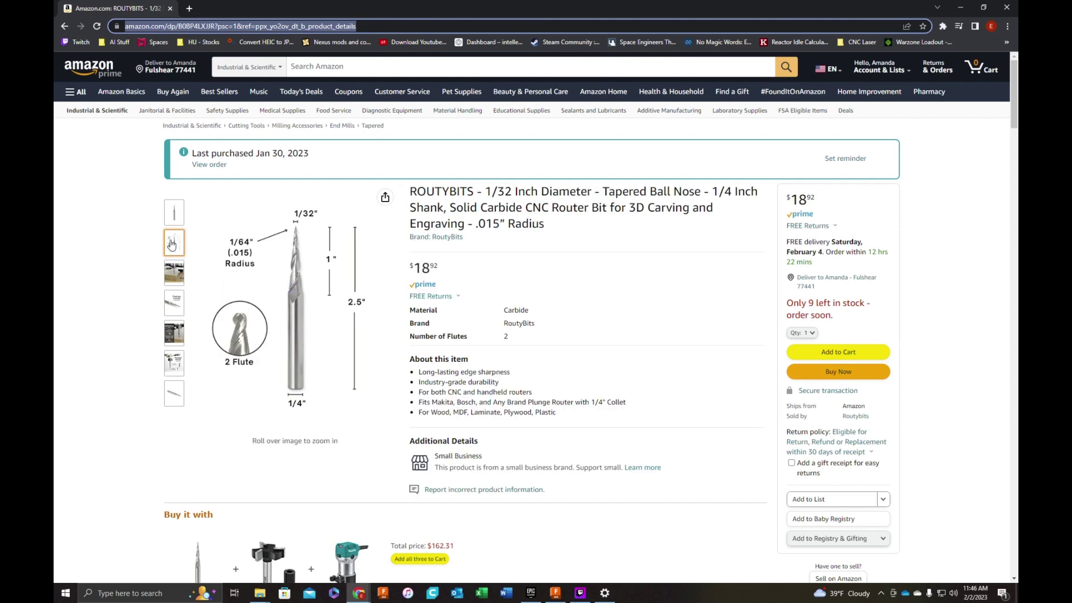
Put the browser away and bring up the V-Carve Bit's Cutter settings
mouse_move(265, 251)
left_click_drag(820, 8, 349, 198)
left_click(509, 191)
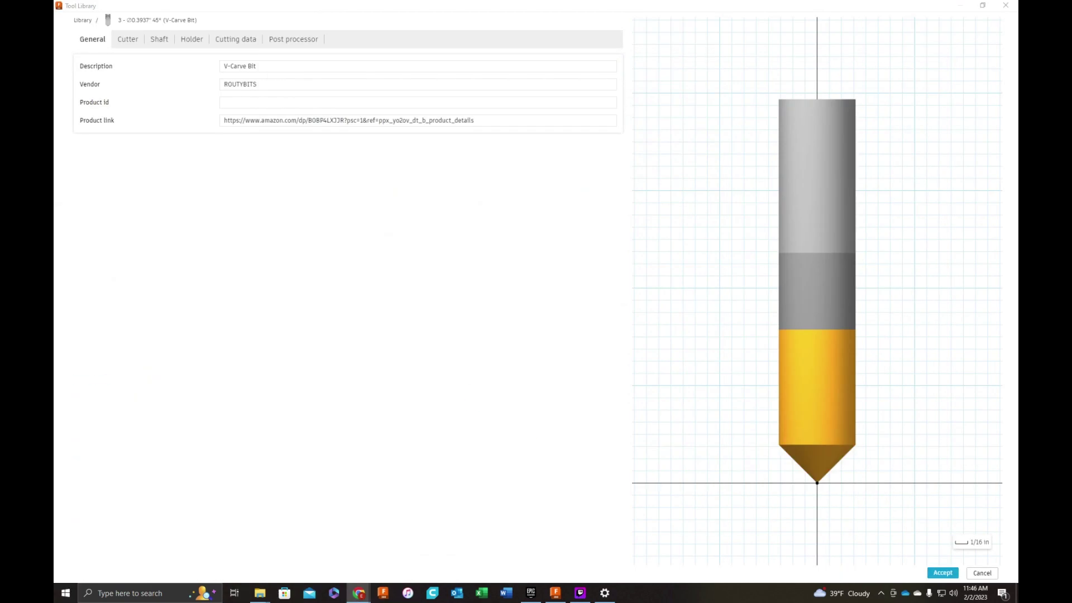
left_click(128, 41)
left_click(127, 42)
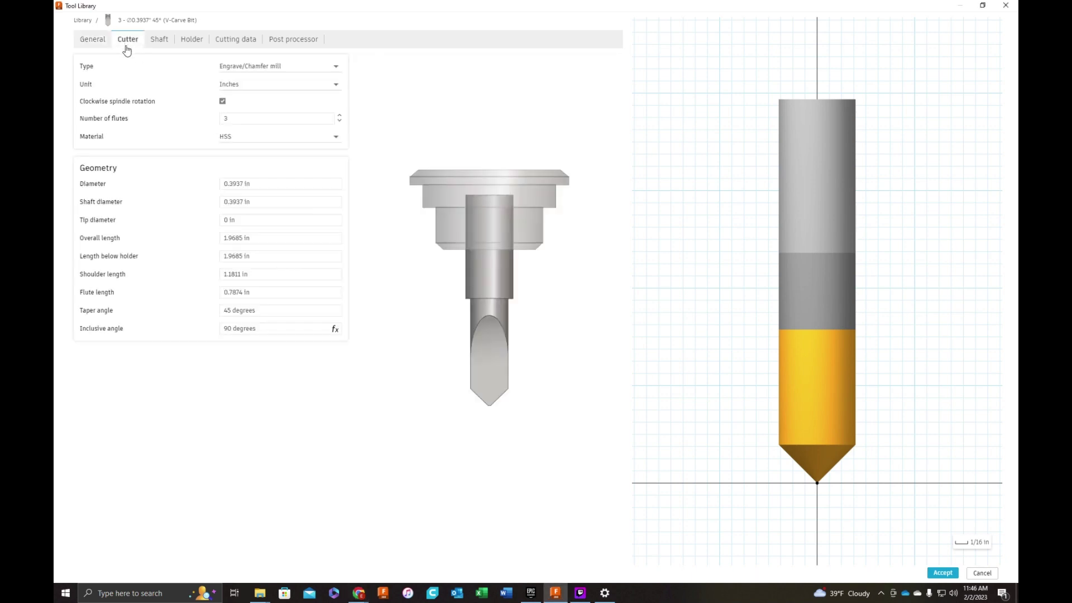
Set the cutter Diameter and Shaft diameter to 0.25 in each
left_click(297, 183)
left_click(289, 202)
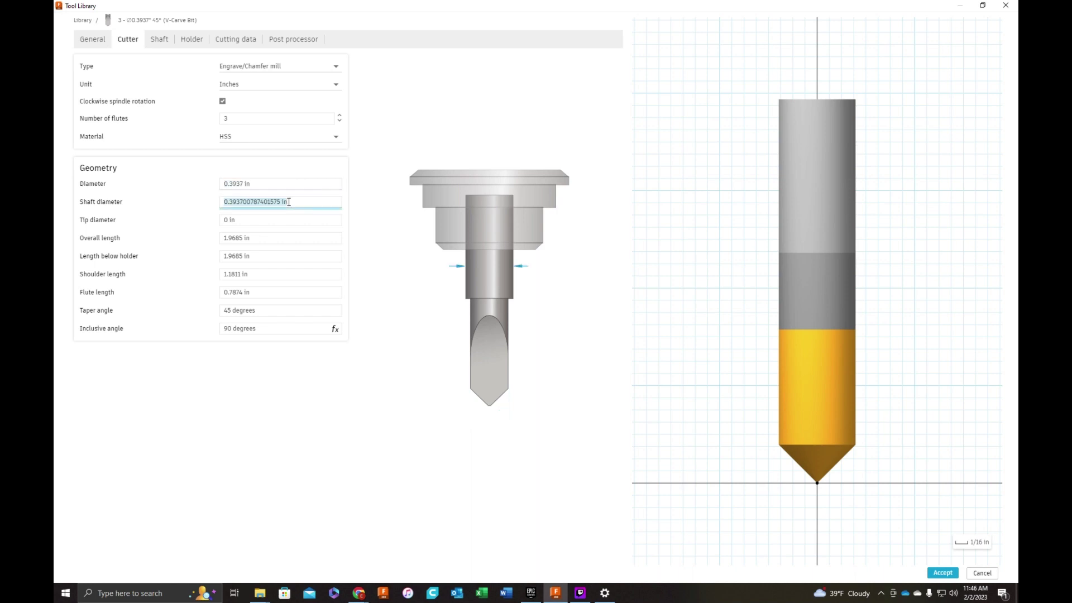
left_click(305, 186)
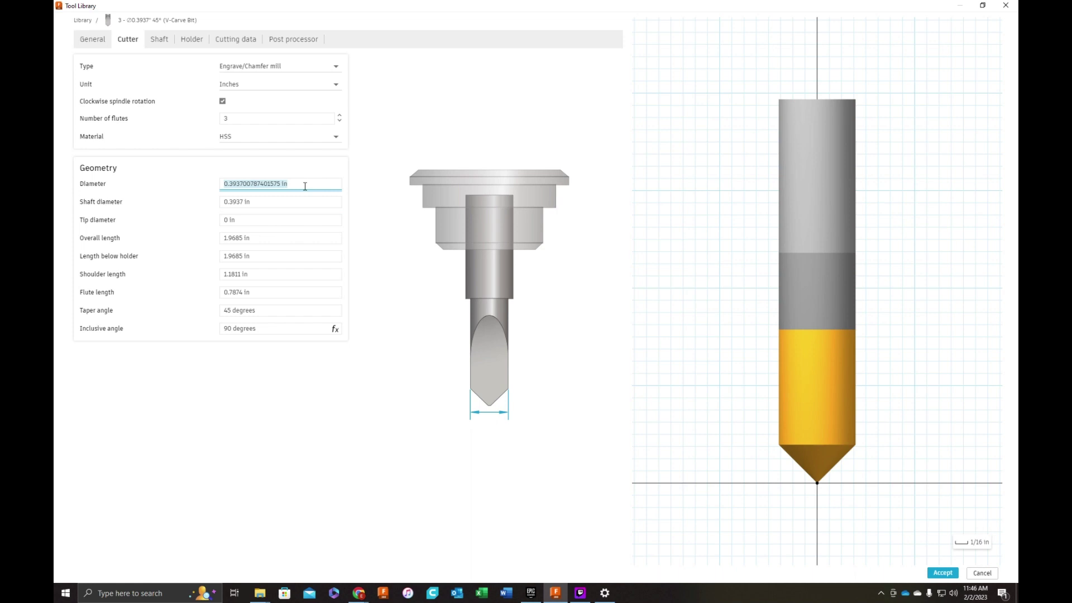
left_click(294, 201)
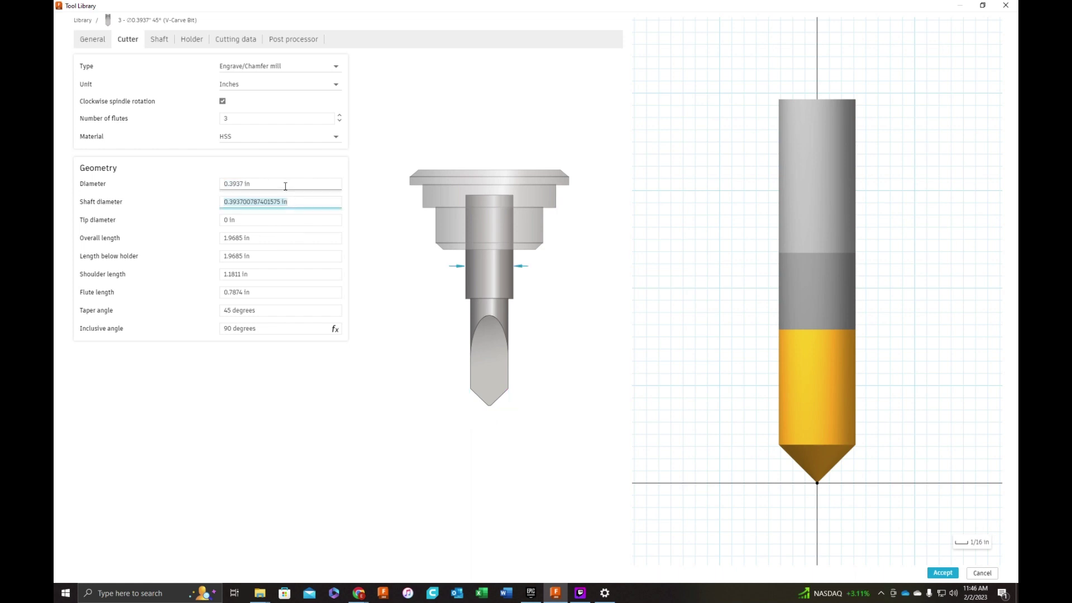
left_click(285, 185)
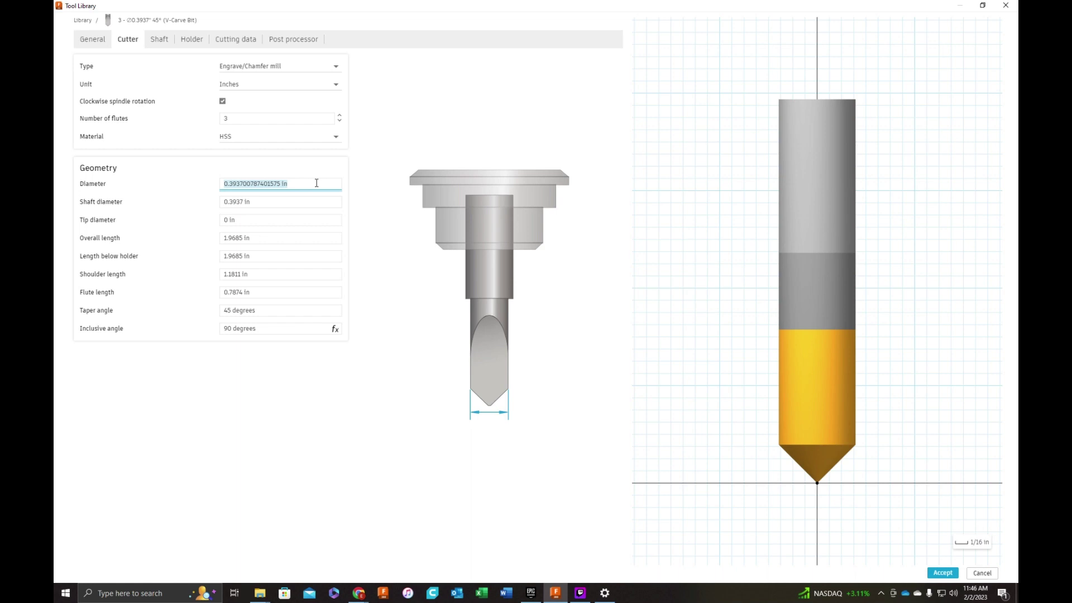
type(".25")
key("Tab")
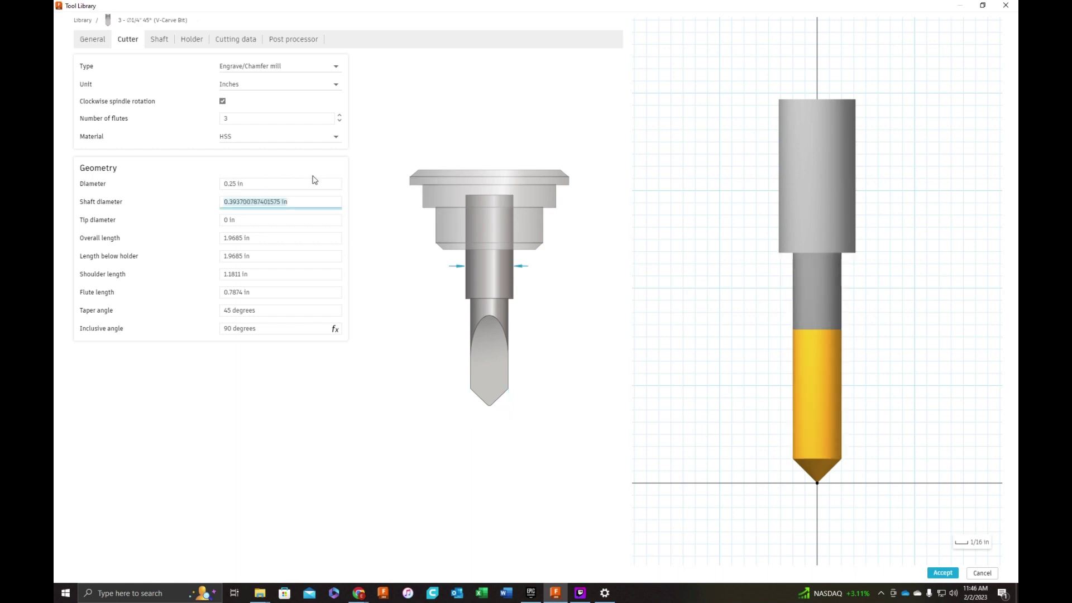
type(".25")
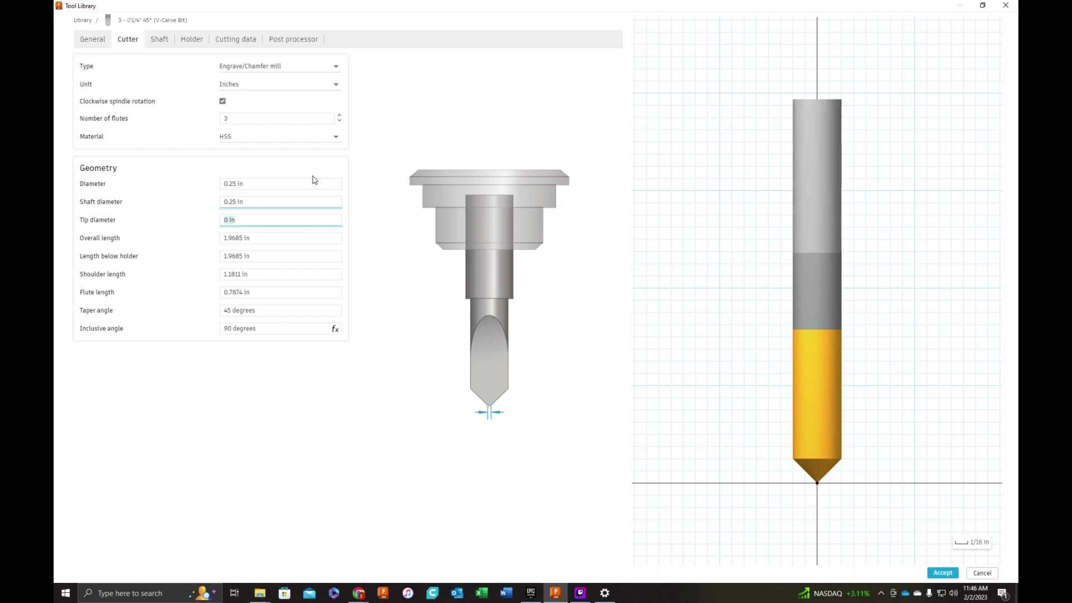
key("Tab")
Enter tip diameter 1/32 in, overall length 2.5 in and length below holder 1.75 in
type("1/32")
key("Tab")
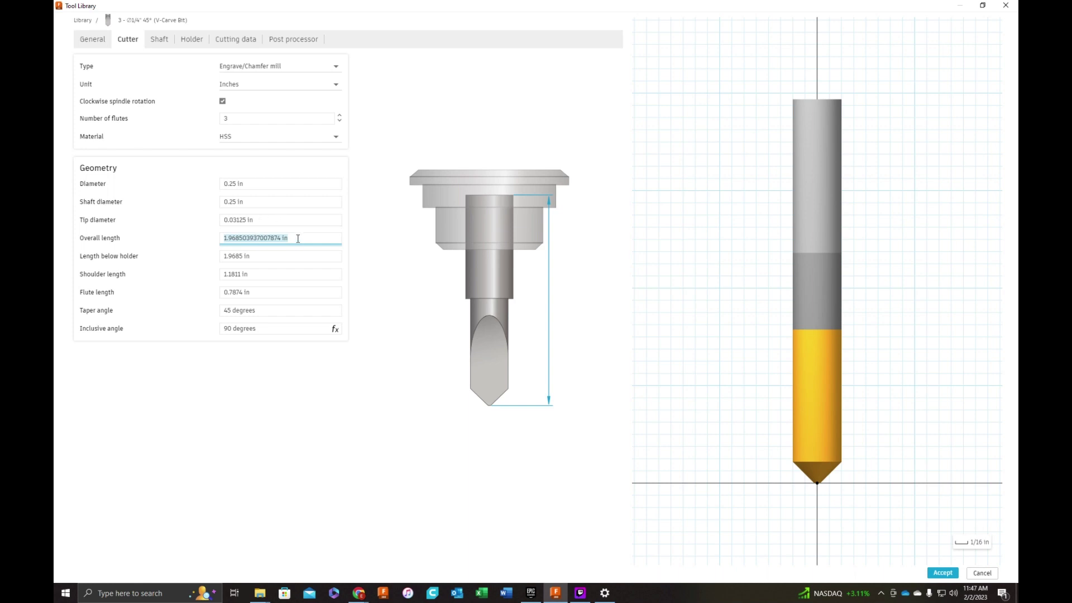
type("2.5")
key("Tab")
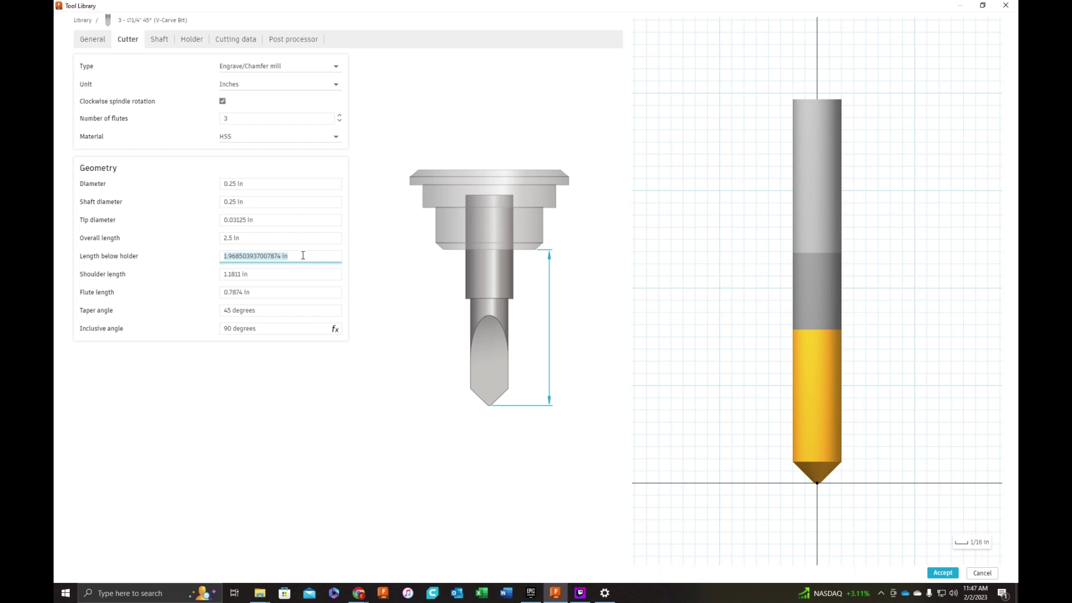
type("1")
type(".5")
type("75")
key("Tab")
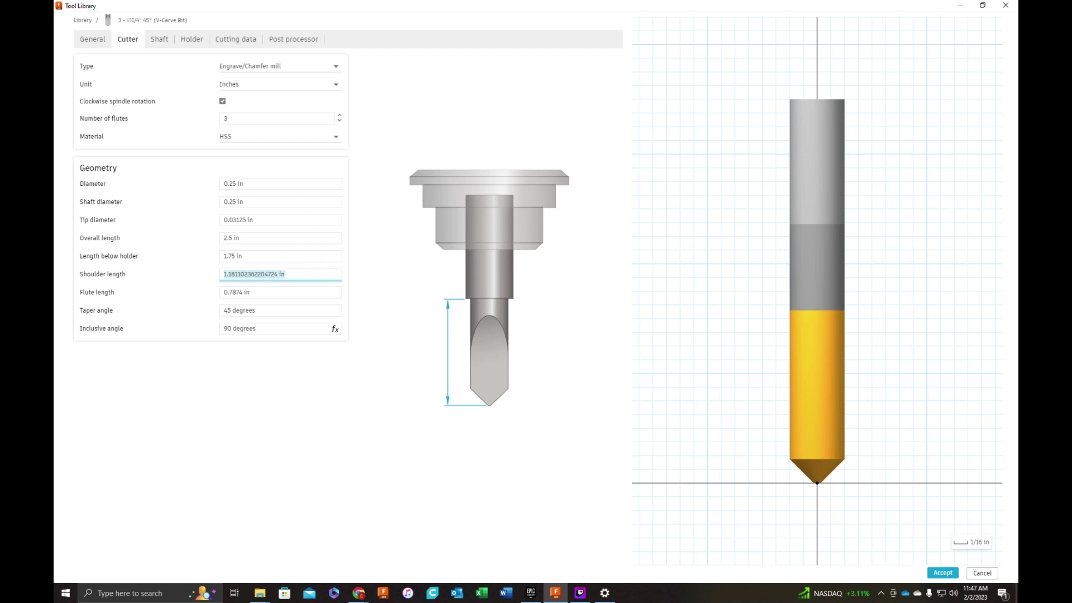
After checking the Amazon listing, set shoulder length and flute length to 1 in each
left_click(358, 593)
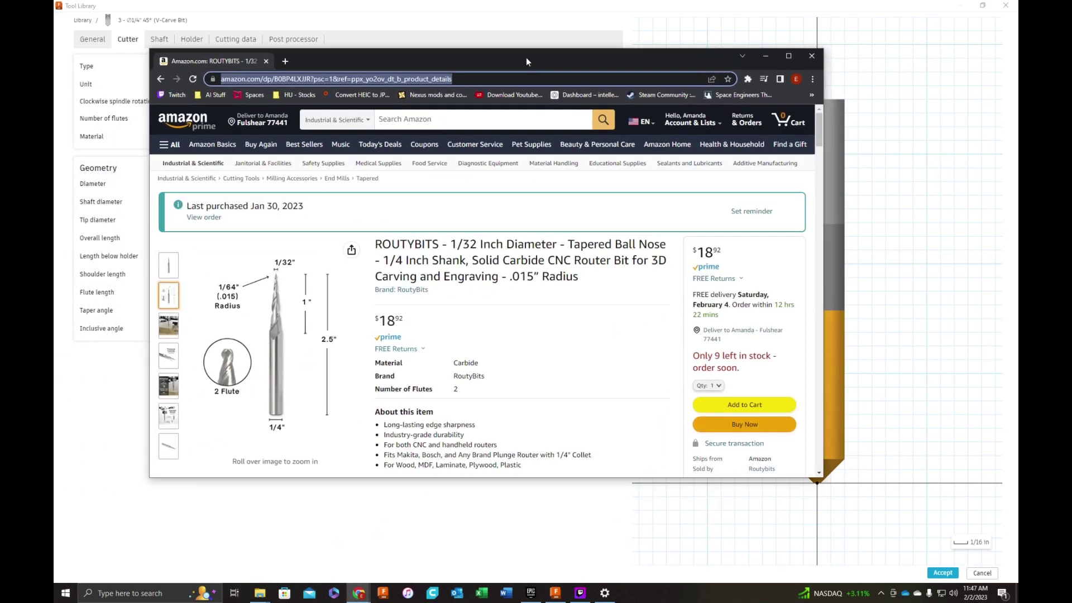
mouse_move(288, 309)
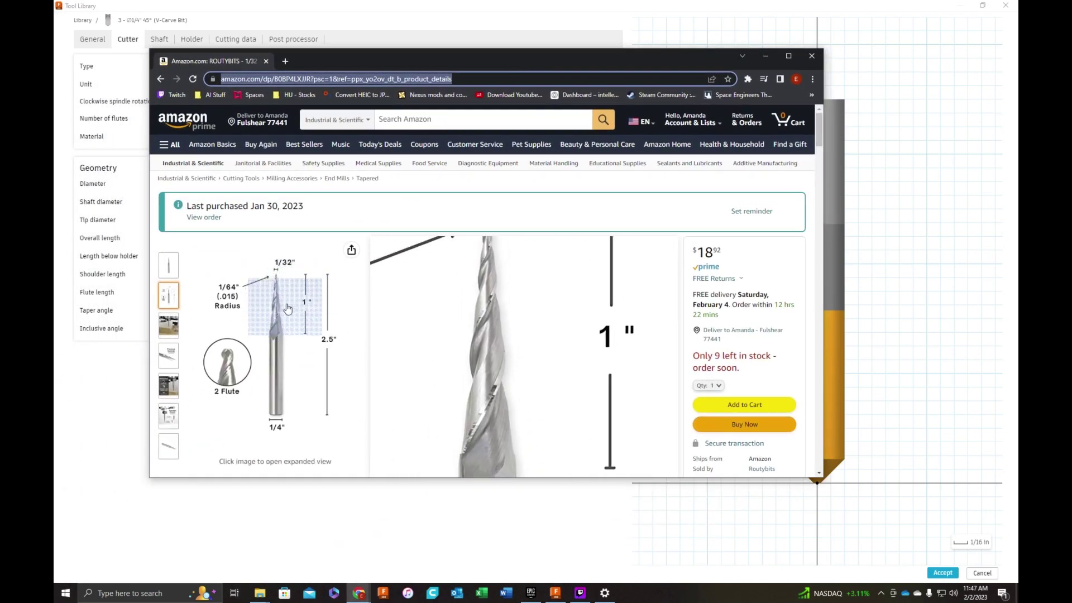
left_click(122, 305)
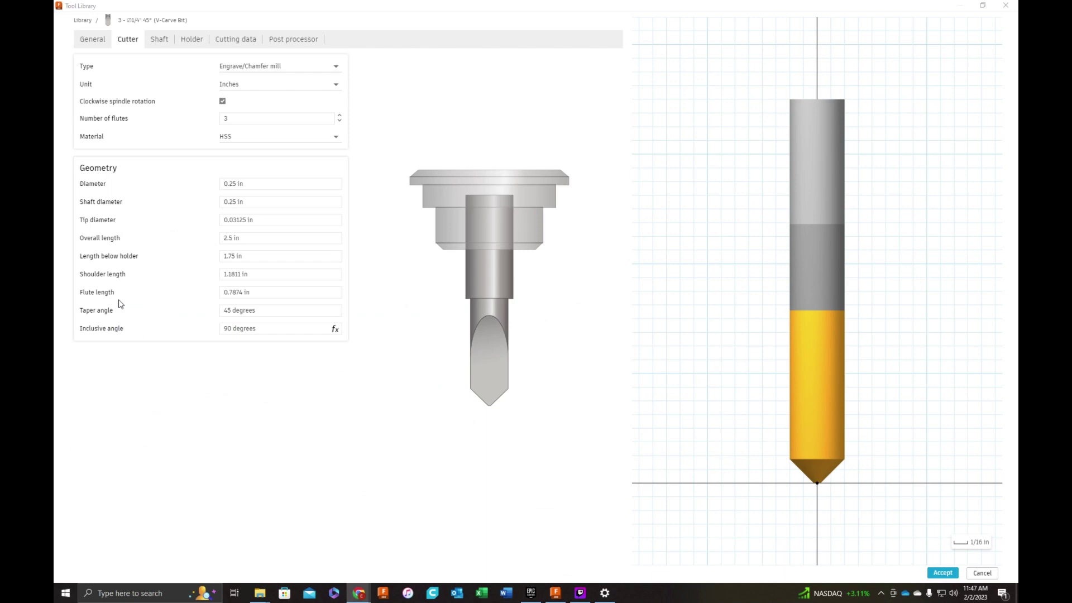
left_click(289, 273)
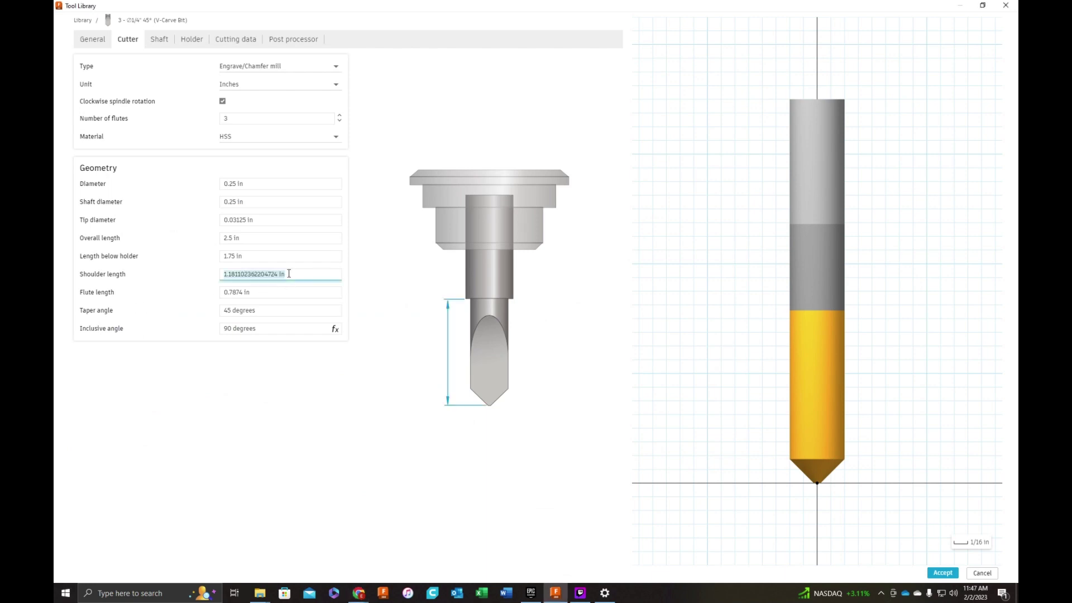
type("1")
key("Tab")
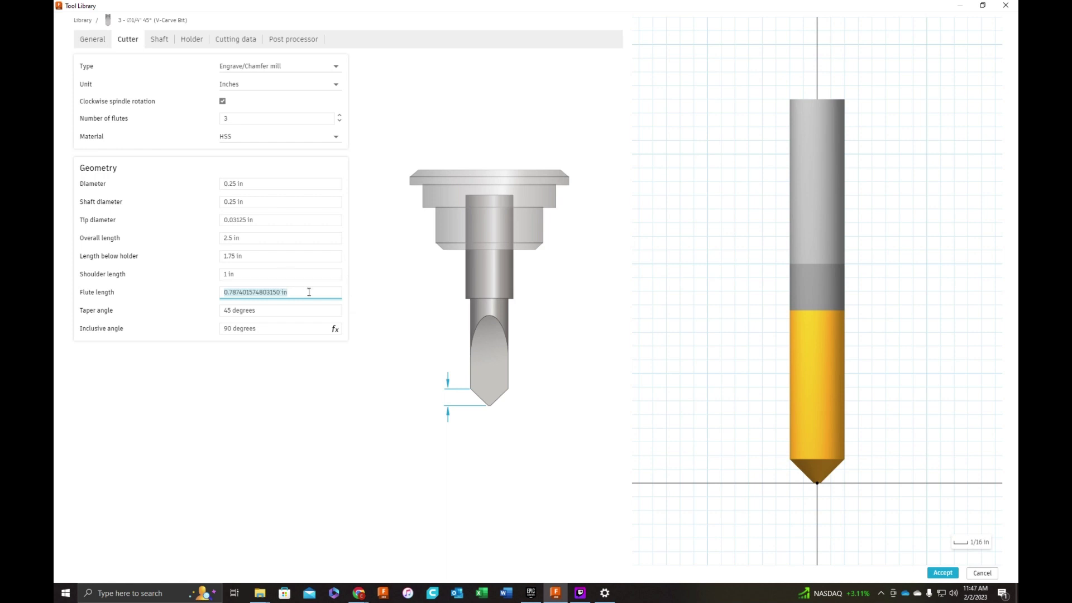
type("1")
key("Tab")
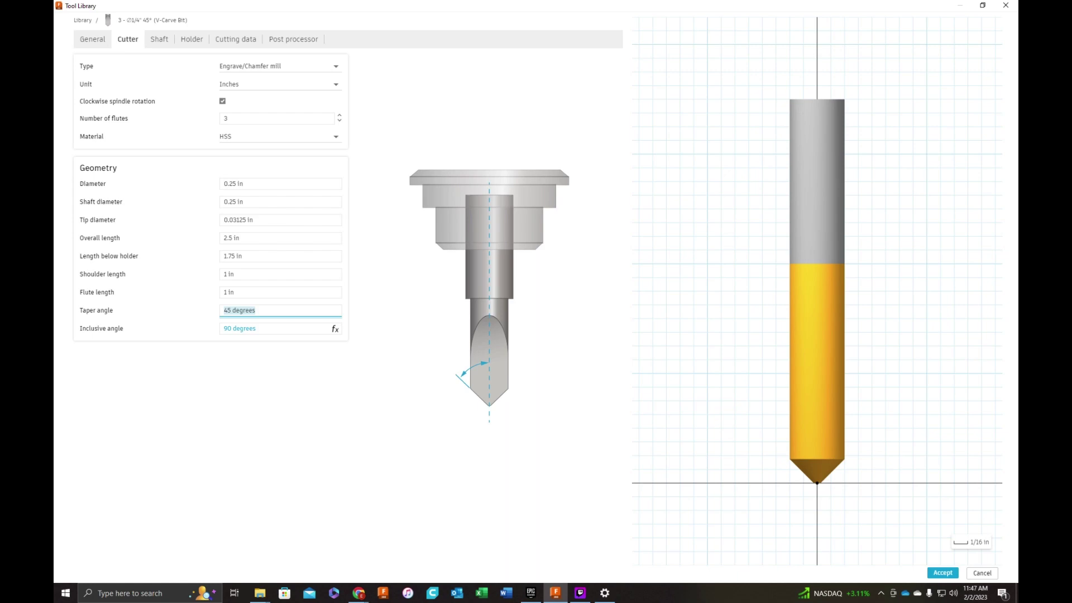
Scroll through the Amazon bit's specs and images, then bring the V-Carve Bit tool editor back in front
key("alt+Tab")
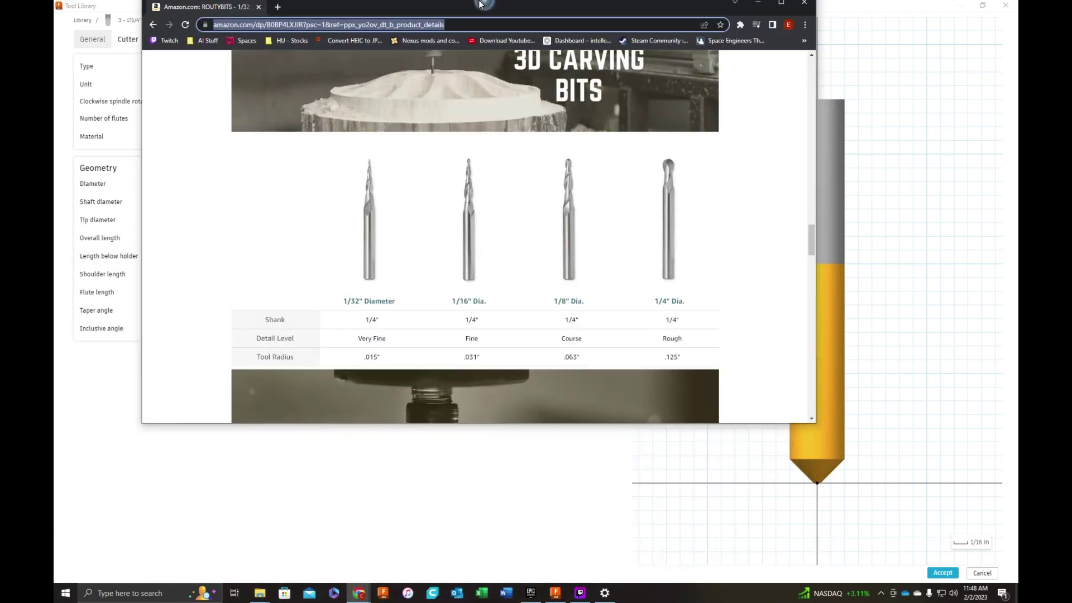
scroll(460, 331, "down", 3)
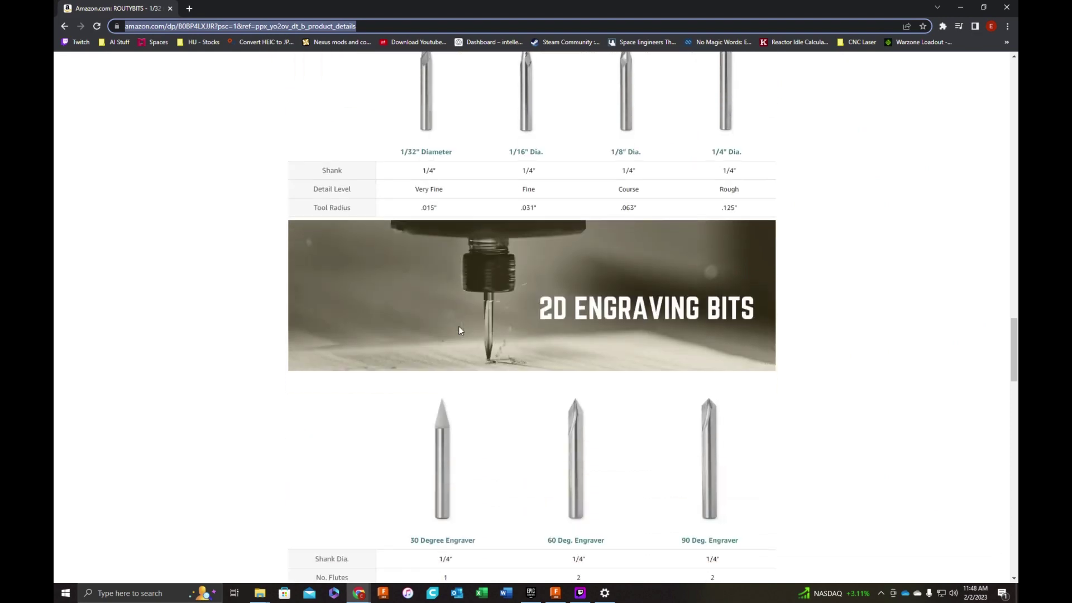
scroll(460, 330, "down", 5)
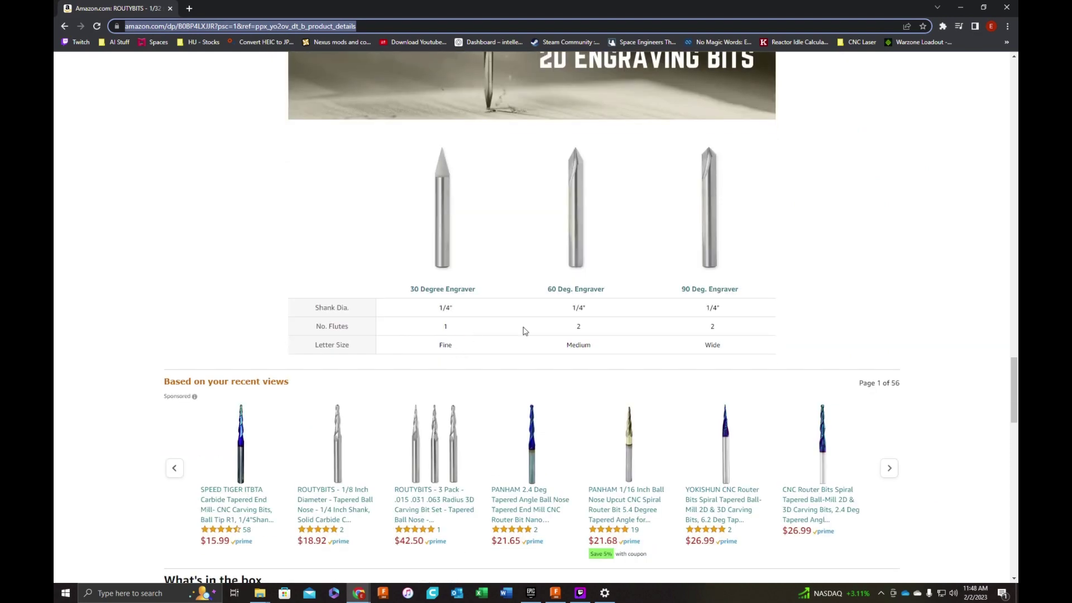
left_click_drag(1012, 388, 1017, 84)
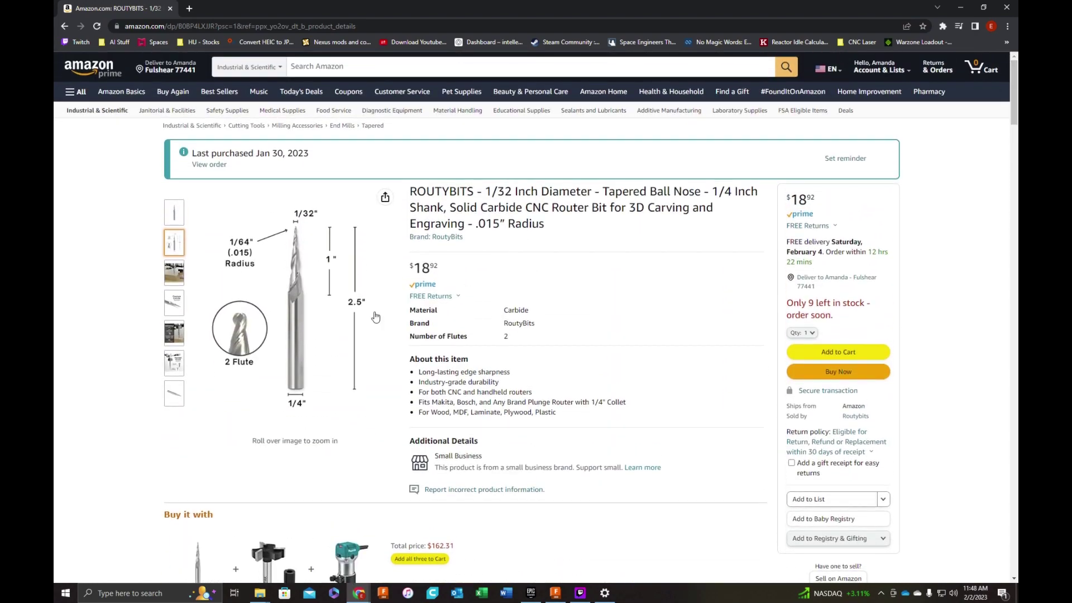
mouse_move(166, 392)
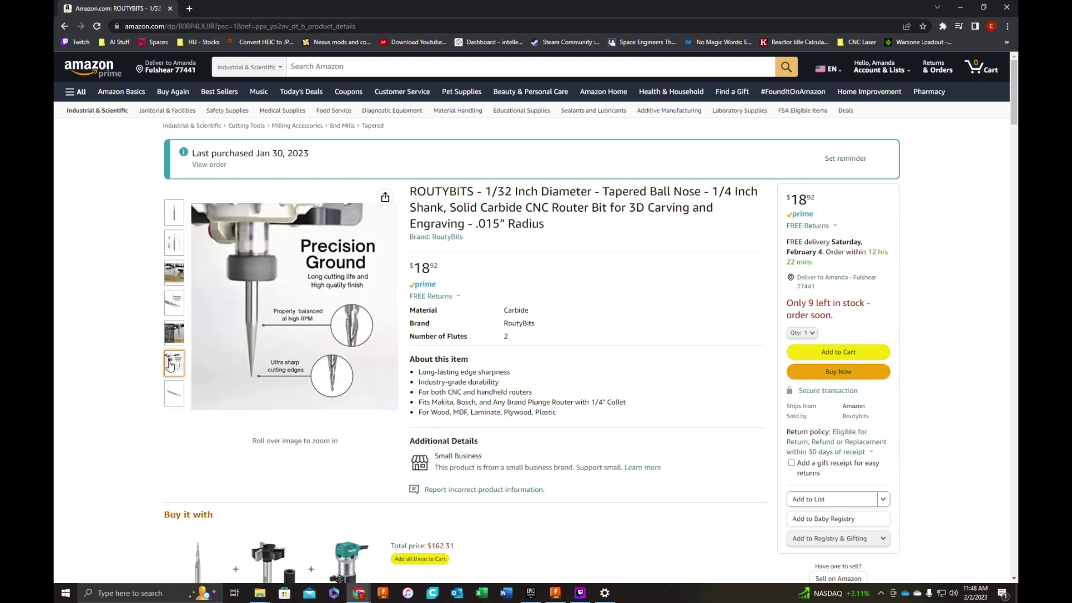
mouse_move(174, 344)
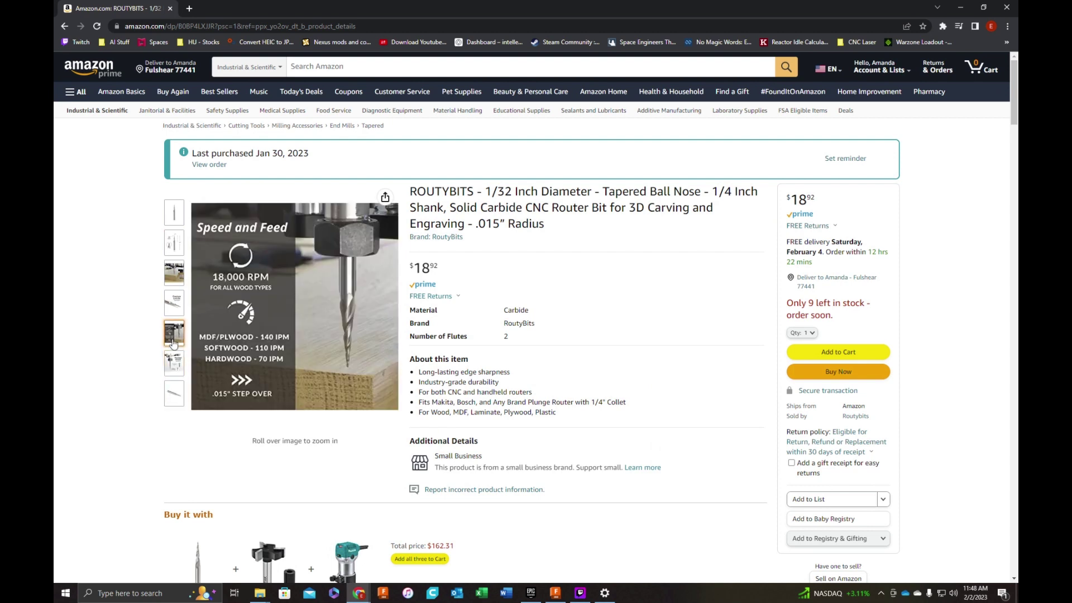
mouse_move(180, 278)
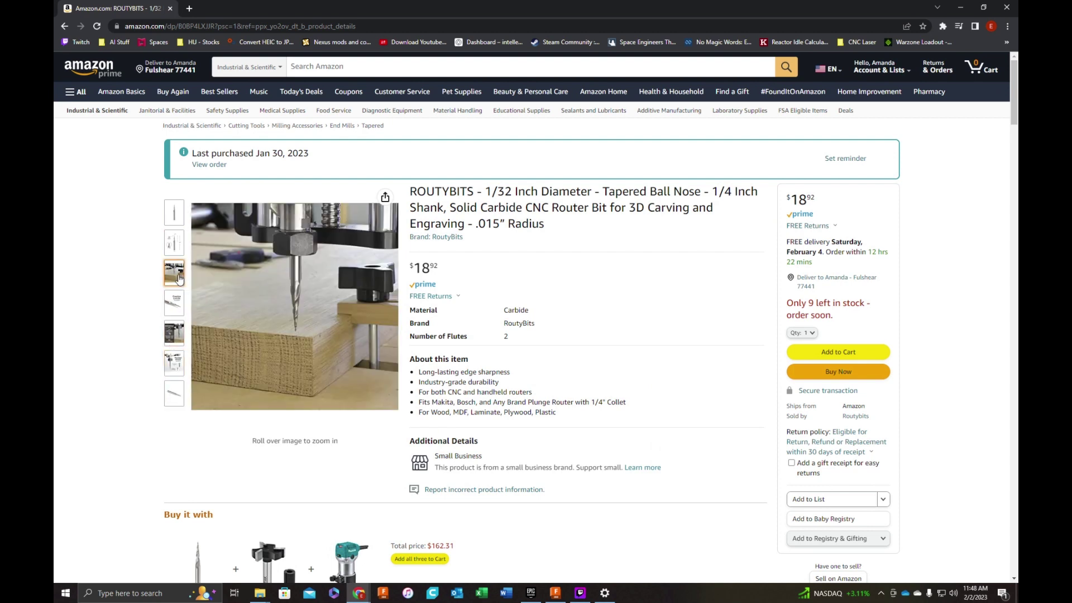
mouse_move(176, 255)
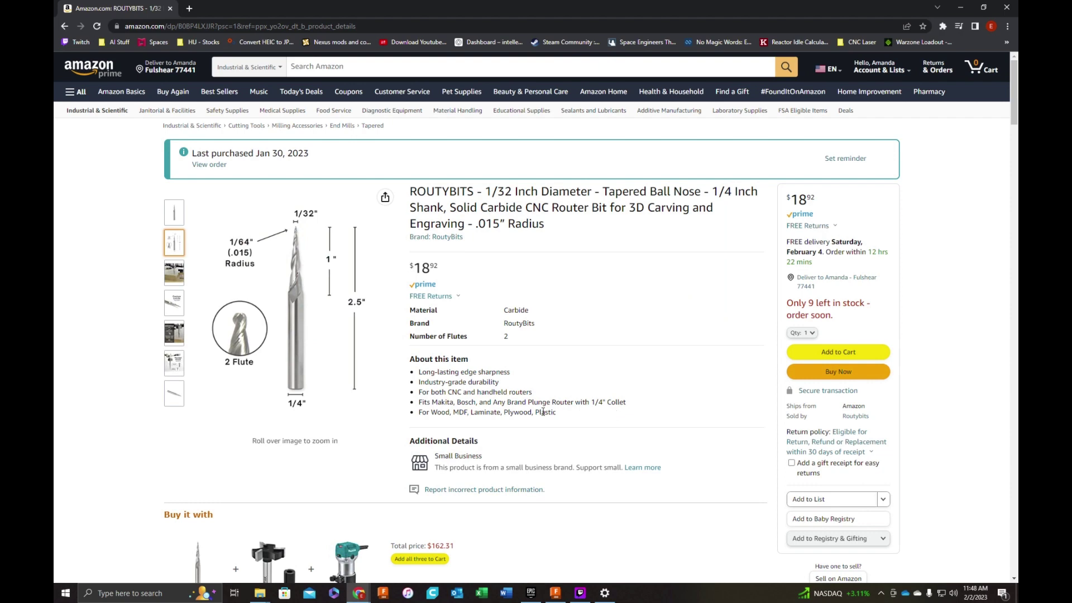
left_click_drag(865, 6, 54, 157)
left_click(322, 306)
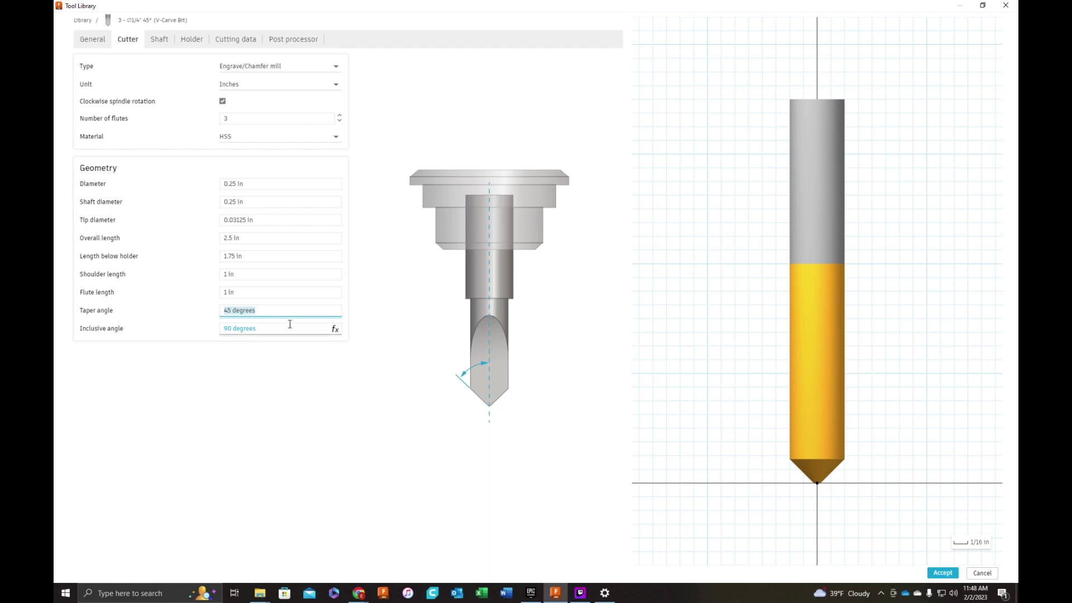
Change the V-Carve Bit's taper angle from 20 to 10 degrees
left_click(278, 311)
double_click(278, 311)
key("ctrl+a")
type("20")
key("Tab")
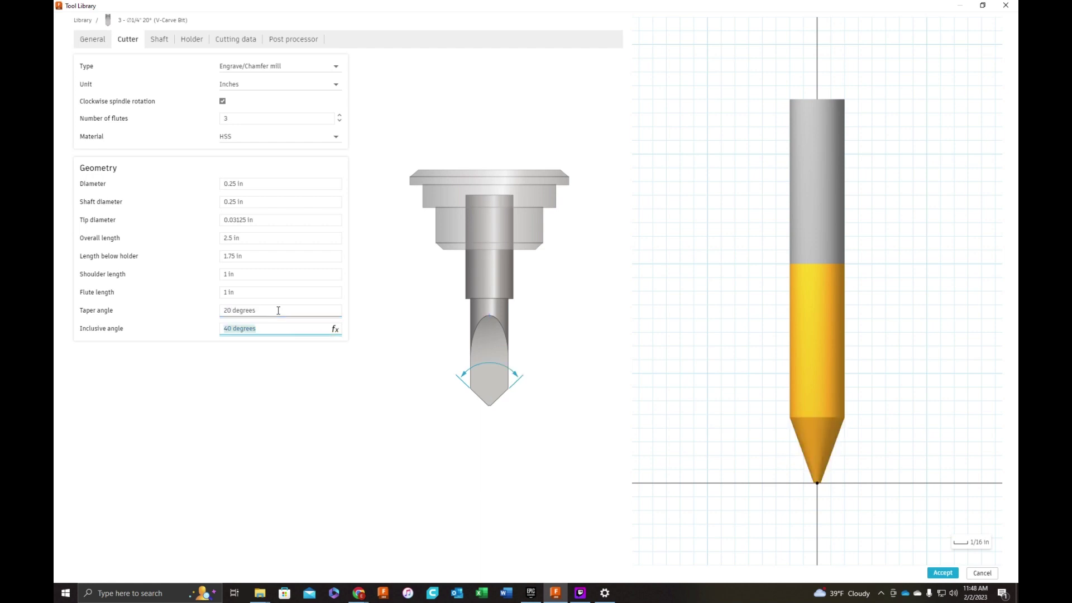
key("shift+Tab")
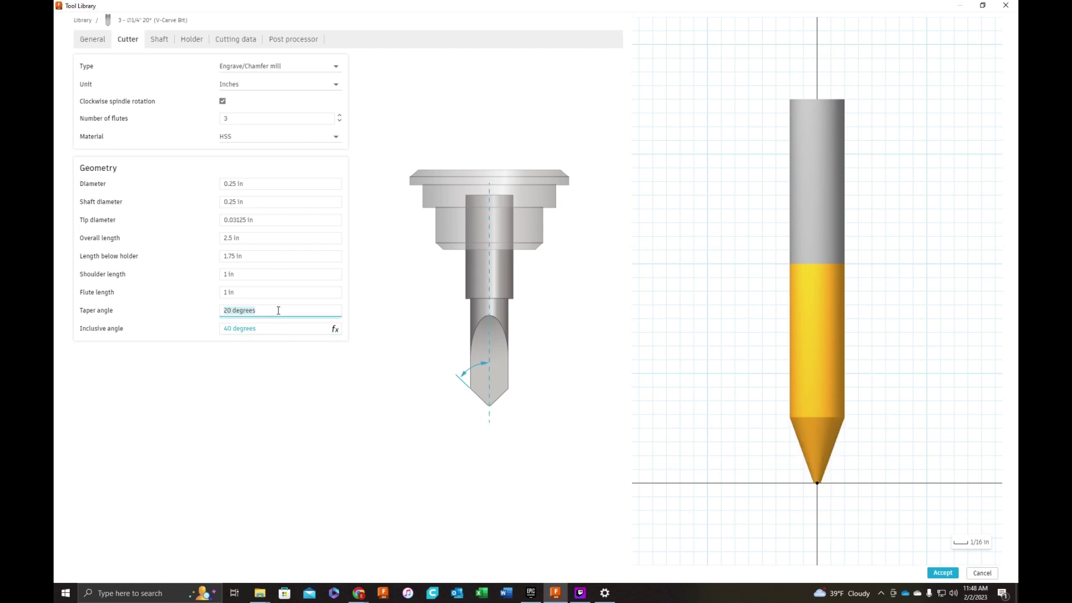
type("10")
key("Tab")
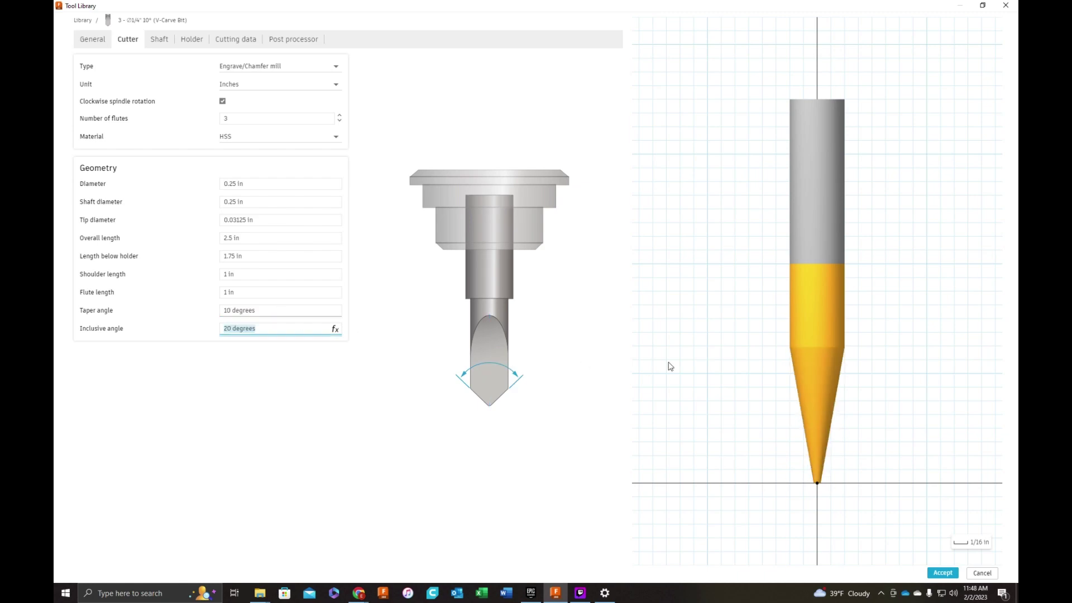
Move the Amazon product page aside to compare its specs with the tool library
key("alt+Tab")
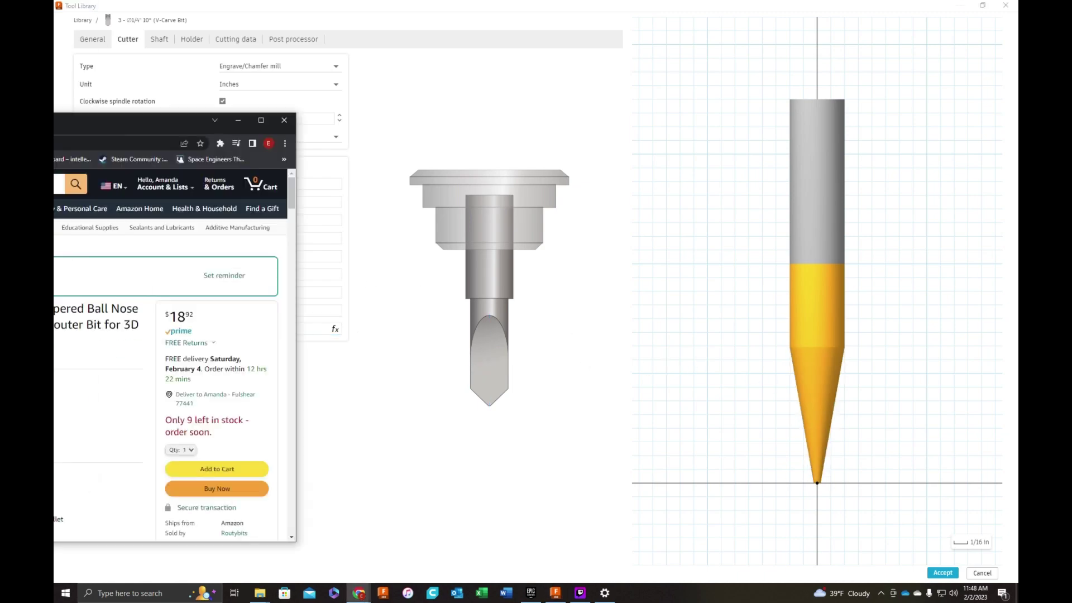
left_click_drag(494, 72, 53, 85)
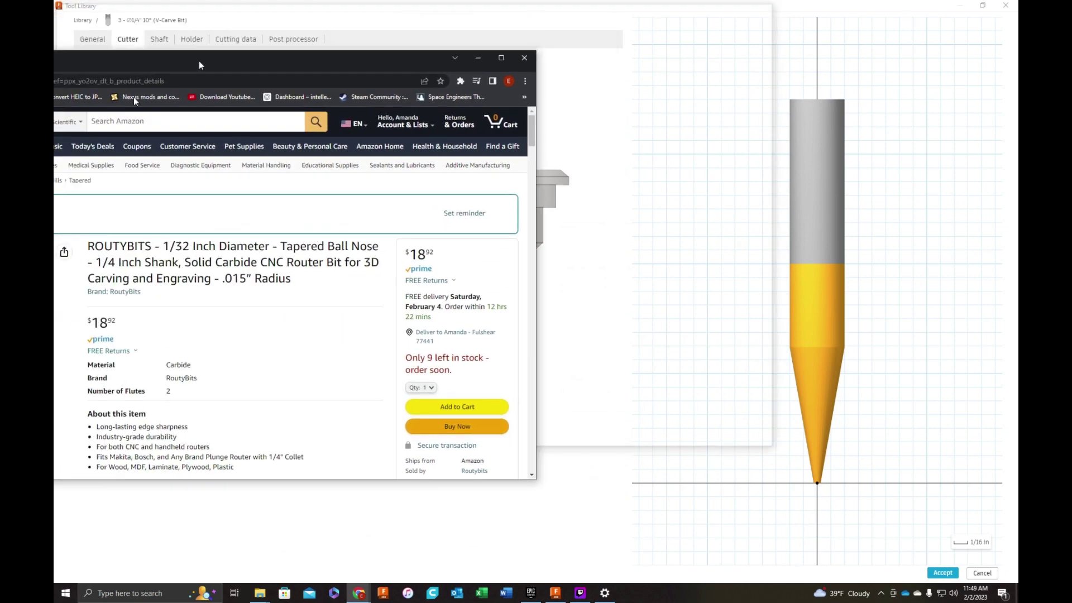
key("alt+Tab")
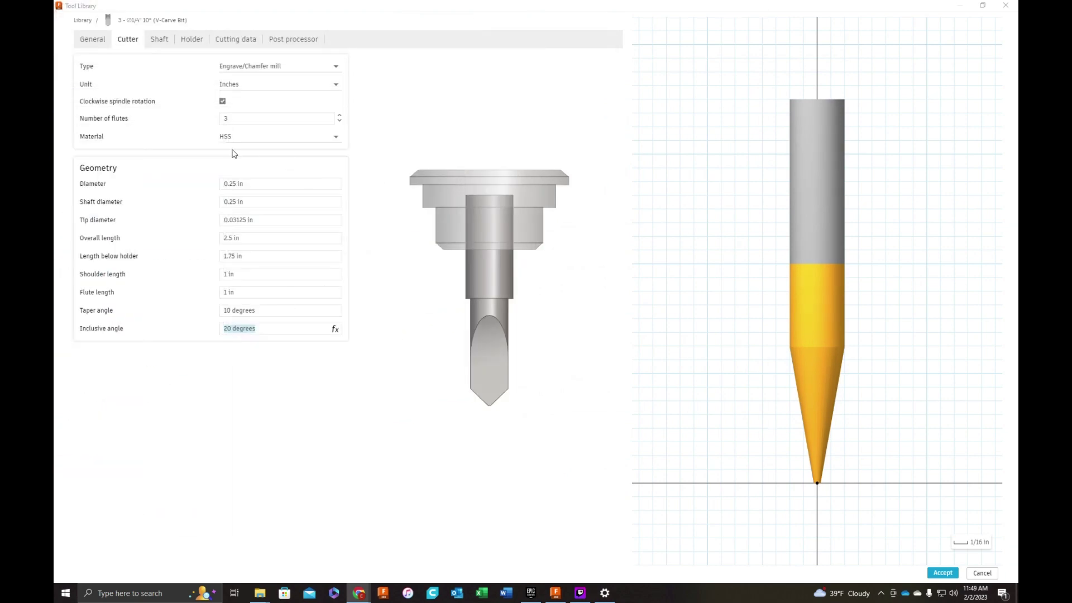
Set the cutter material to Carbide and the number of flutes to 2
left_click(248, 142)
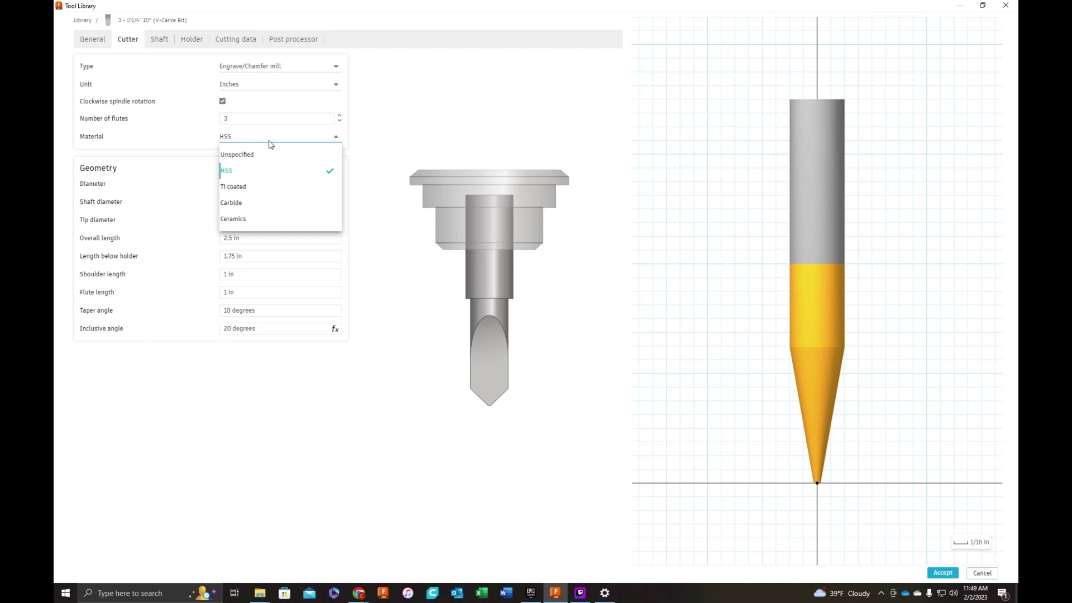
left_click(240, 204)
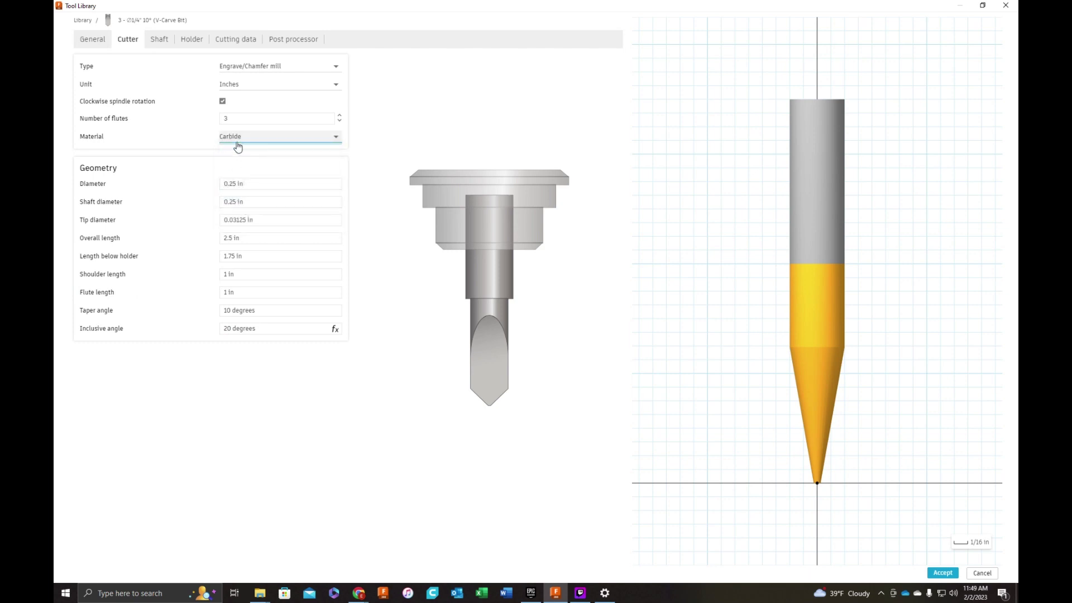
left_click(260, 119)
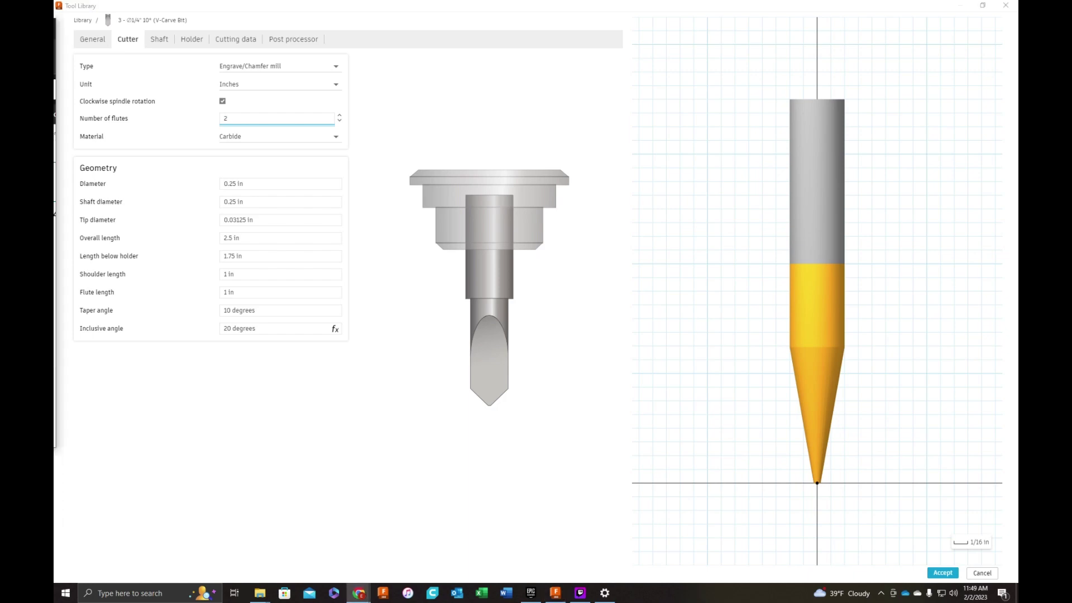
Bring the Amazon product page back up maximized over the tool library
left_click(359, 593)
left_click_drag(54, 205, 100, 123)
double_click(99, 124)
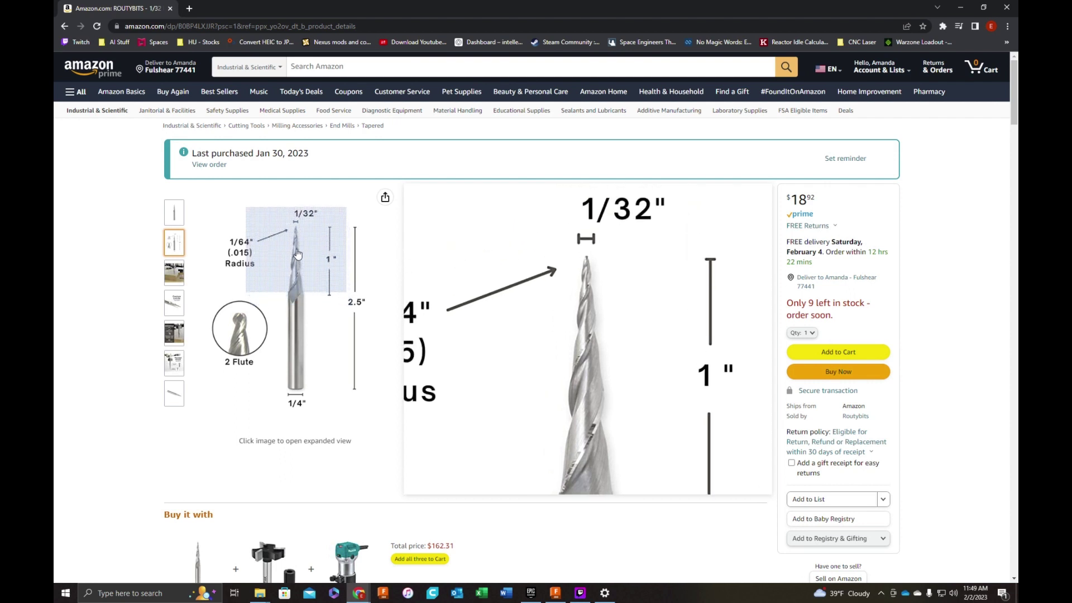
Return to the tool library and review the Shaft, Holder and Cutting data pages, ending on Holder
key("super+Down")
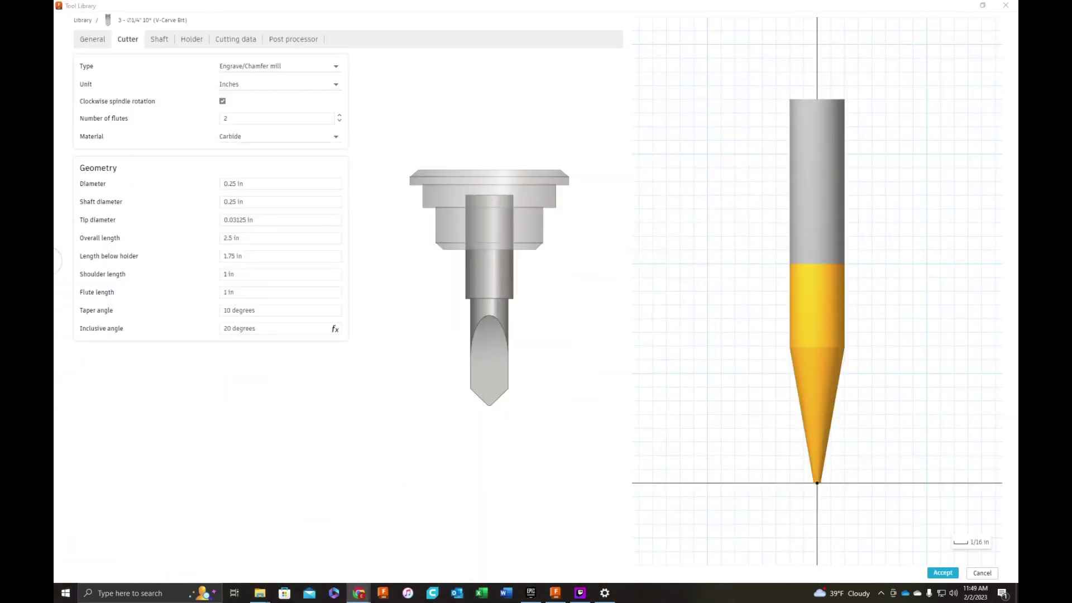
left_click(446, 152)
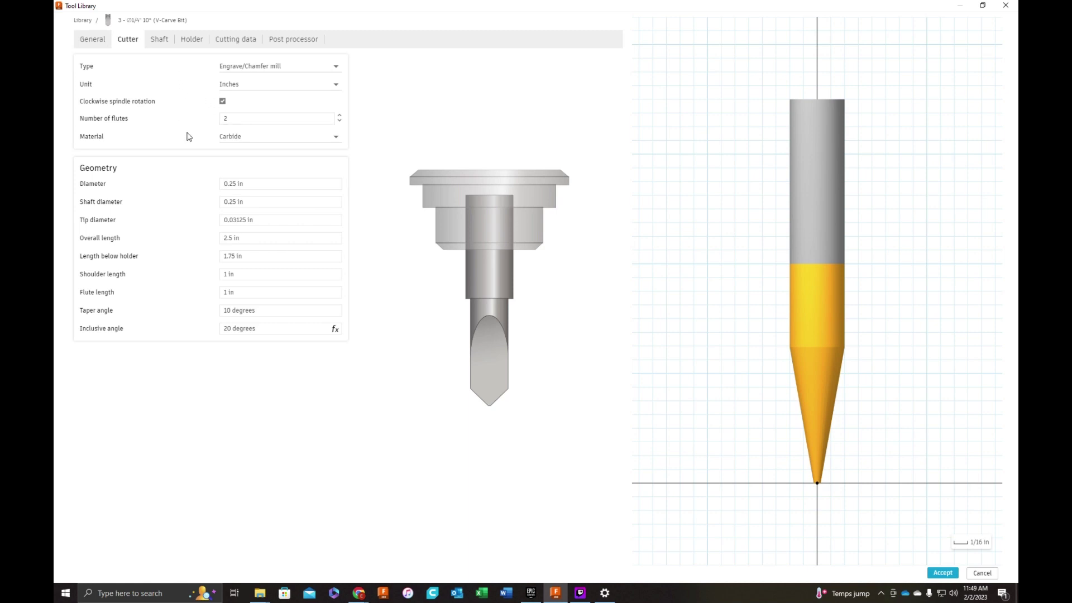
left_click(156, 42)
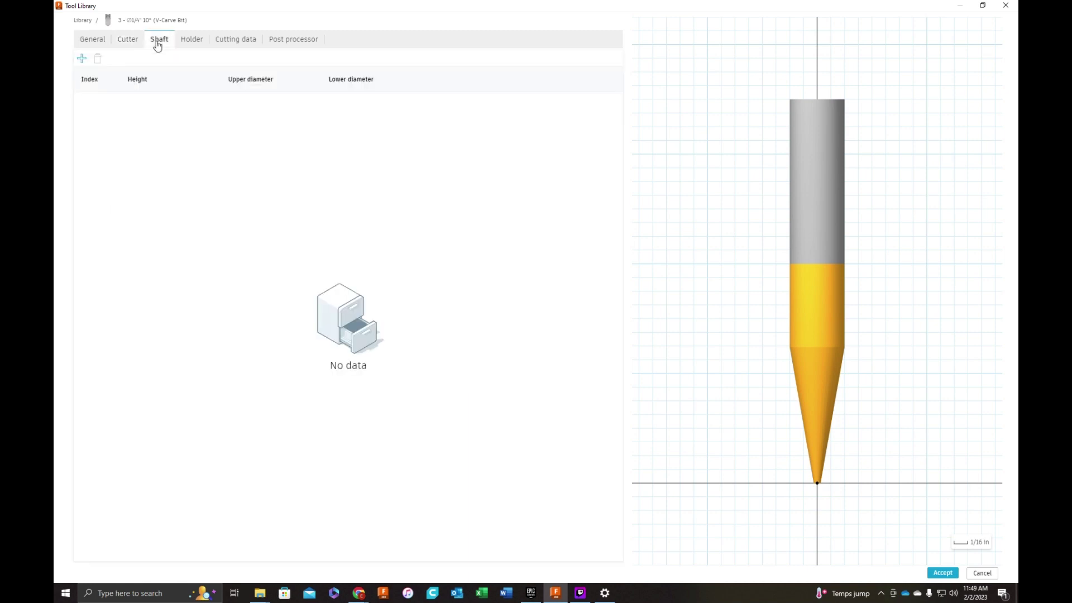
left_click(192, 40)
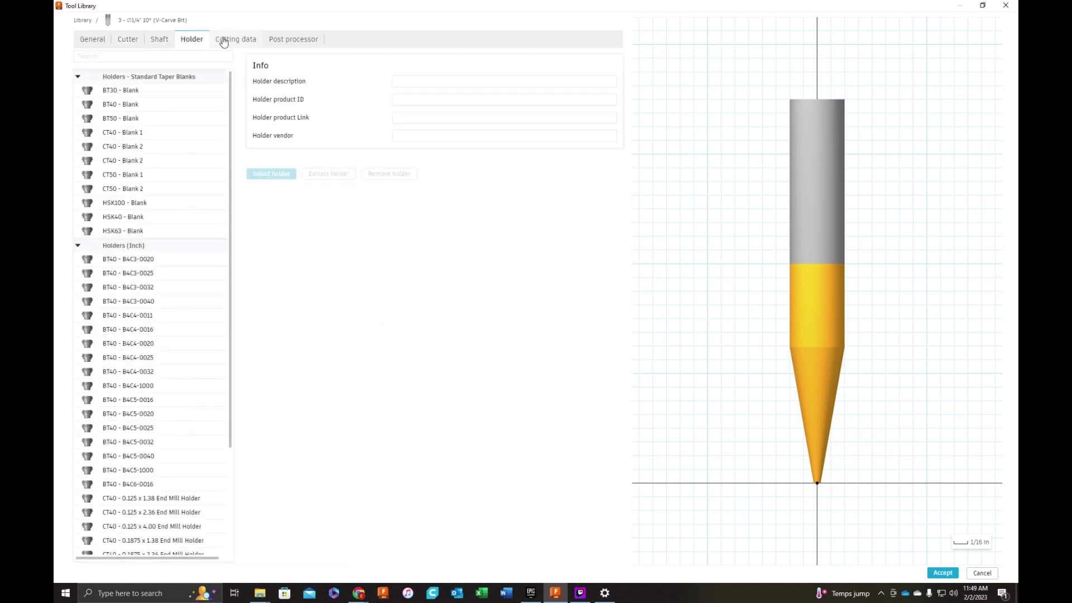
left_click(224, 40)
left_click(191, 41)
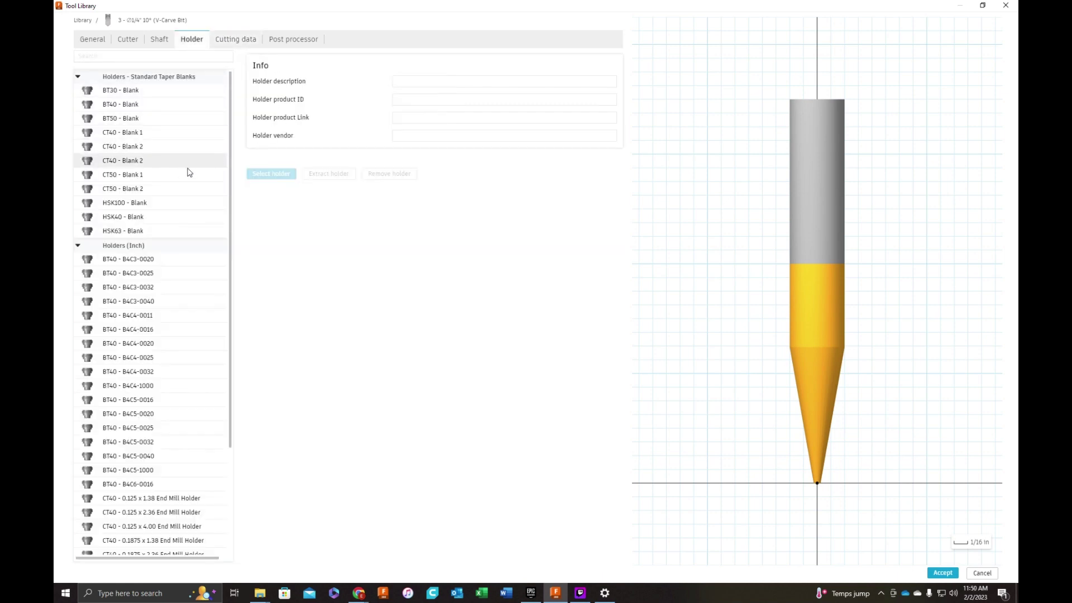
scroll(189, 173, "down", 3)
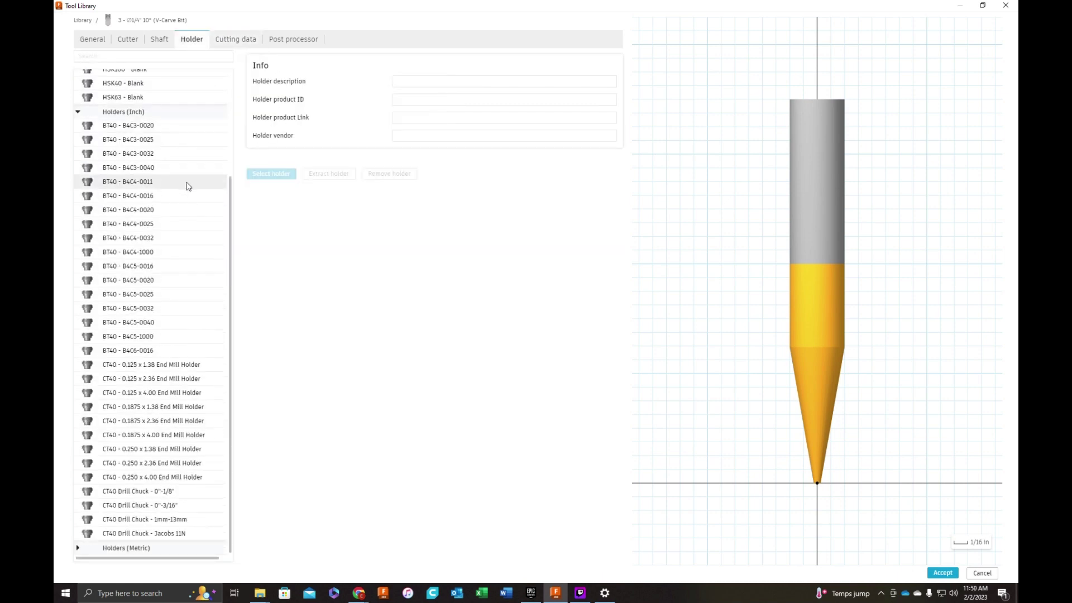
scroll(187, 184, "up", 3)
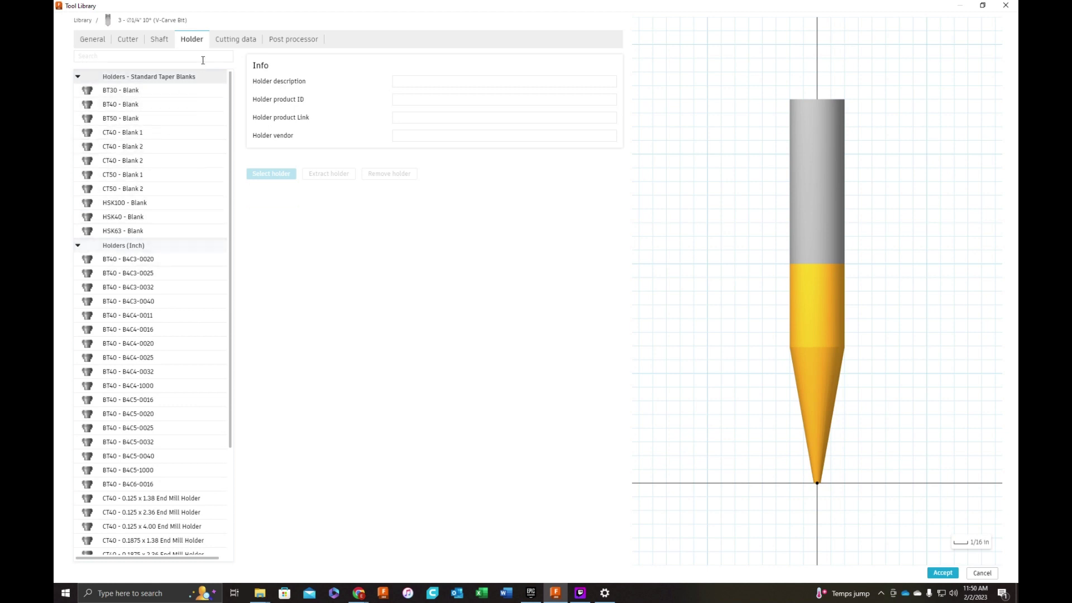
Set the bit's cutting data spindle speed to 10000 rpm
left_click(233, 40)
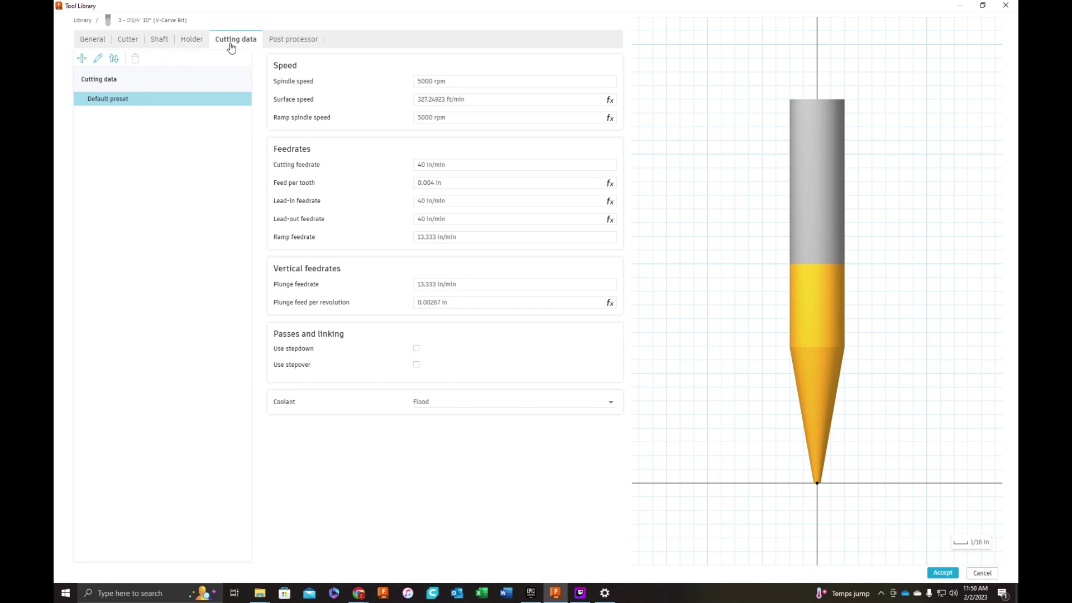
left_click(450, 83)
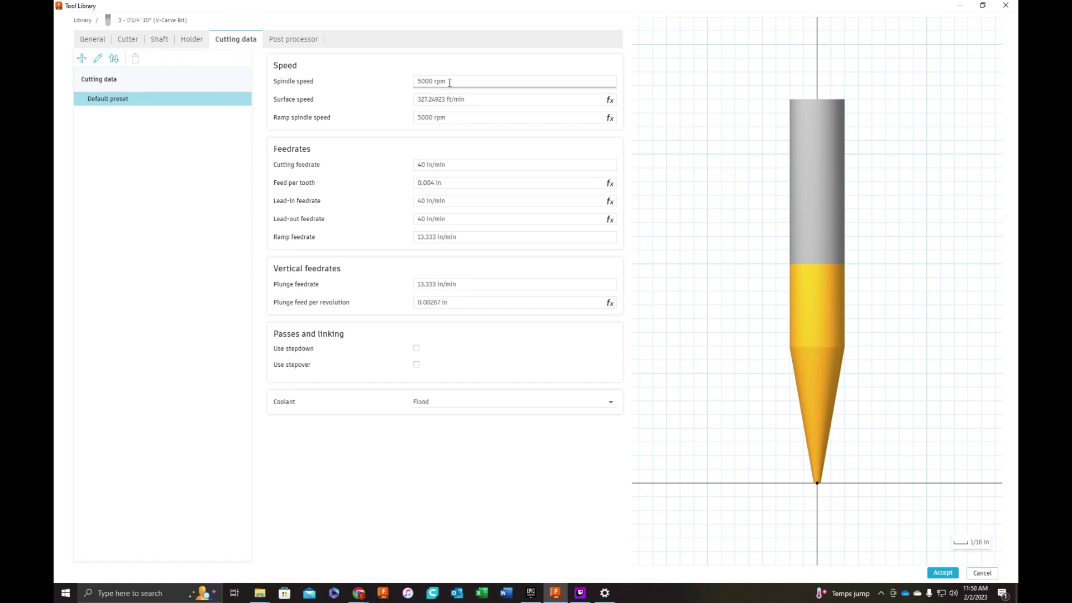
left_click(417, 79)
type("10000")
key("Tab")
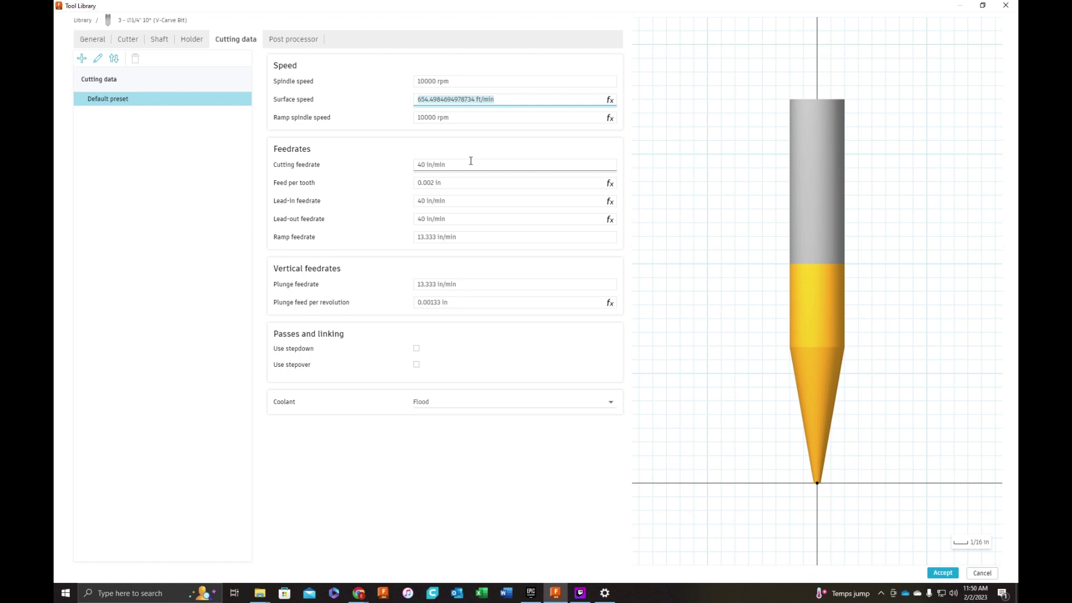
Check the Post processor numbering and offsets, then return to the Cutter geometry
mouse_move(471, 161)
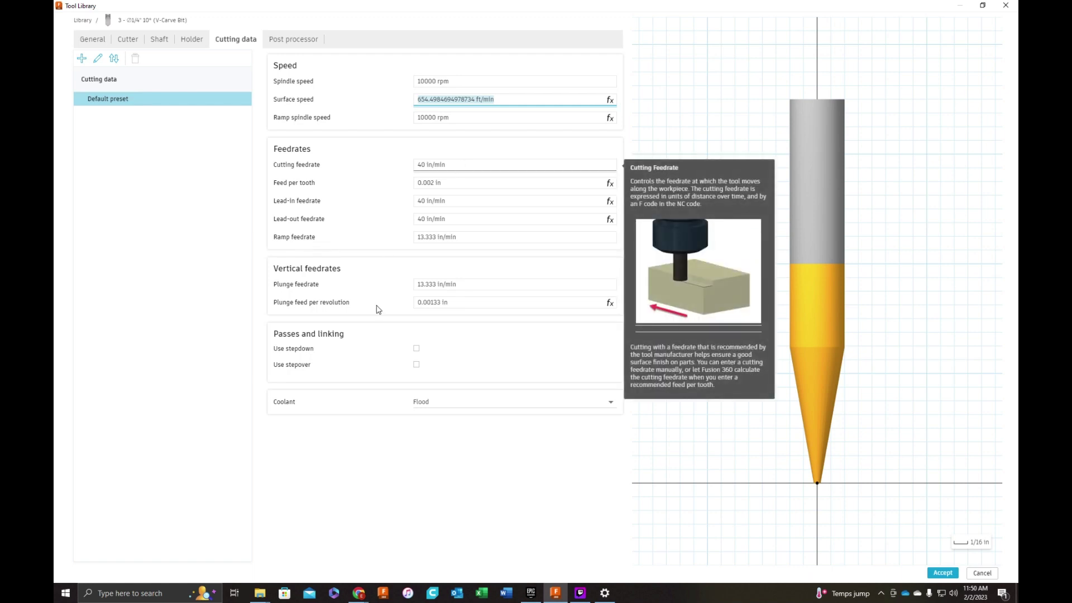
left_click(294, 43)
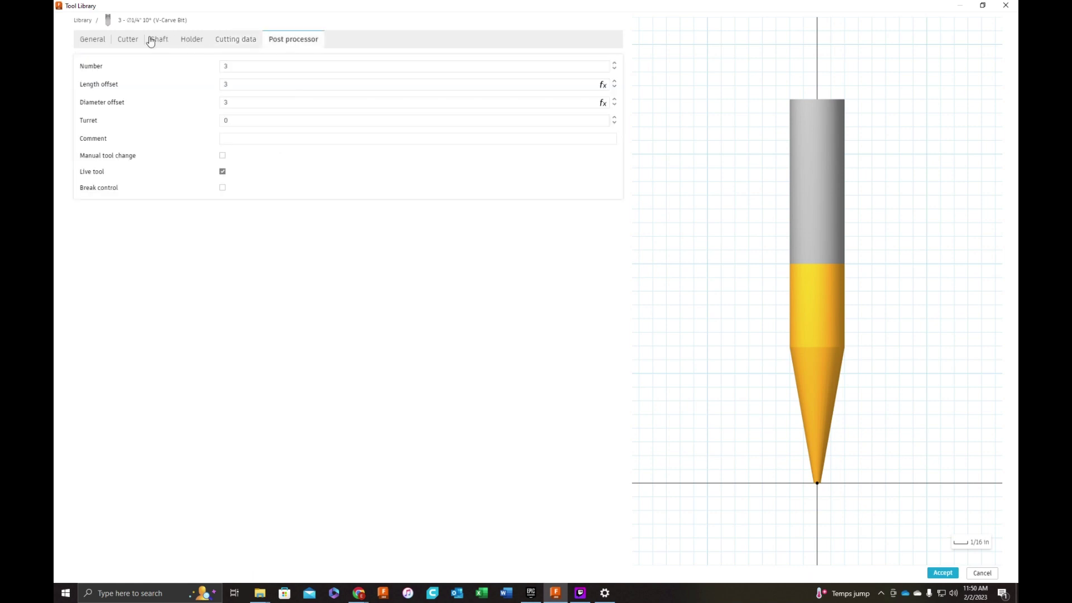
left_click(129, 42)
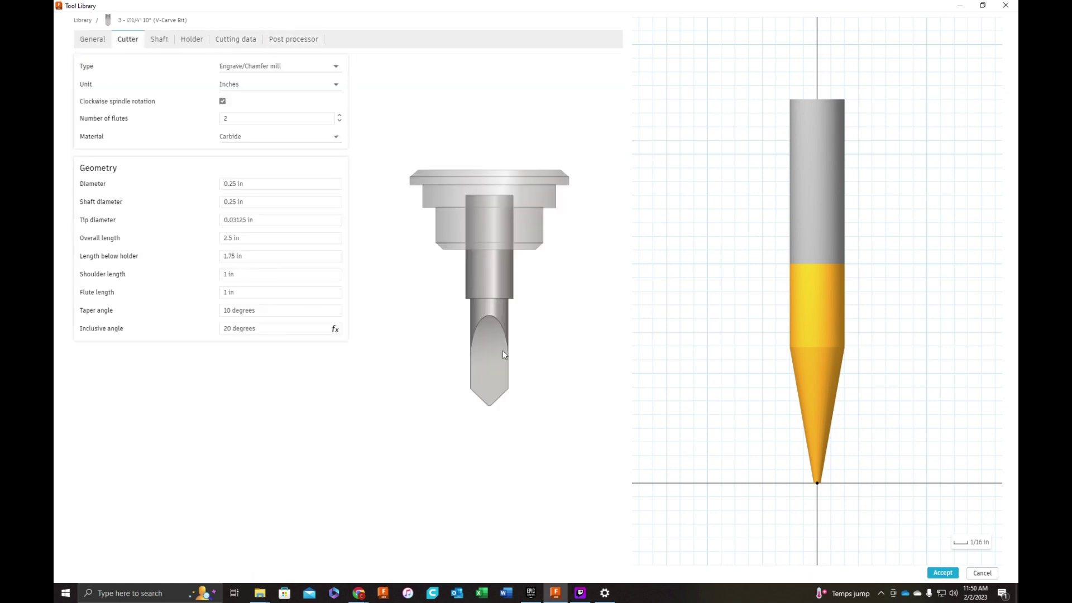
Accept the V-Carve Bit into the library, then open Heart Ring Holder from Personal Sandbox
left_click(943, 573)
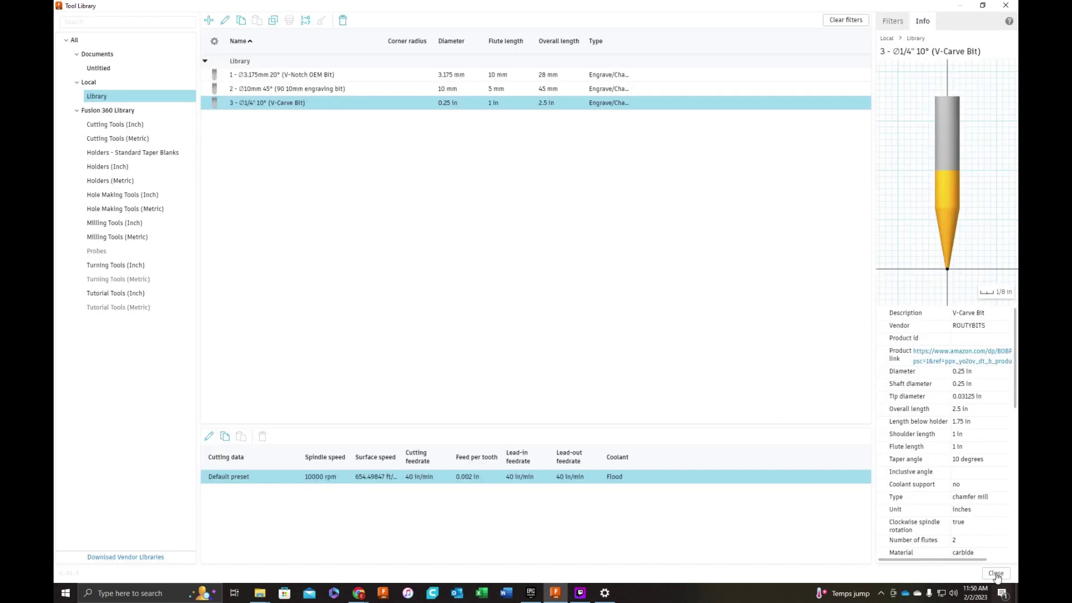
left_click(995, 574)
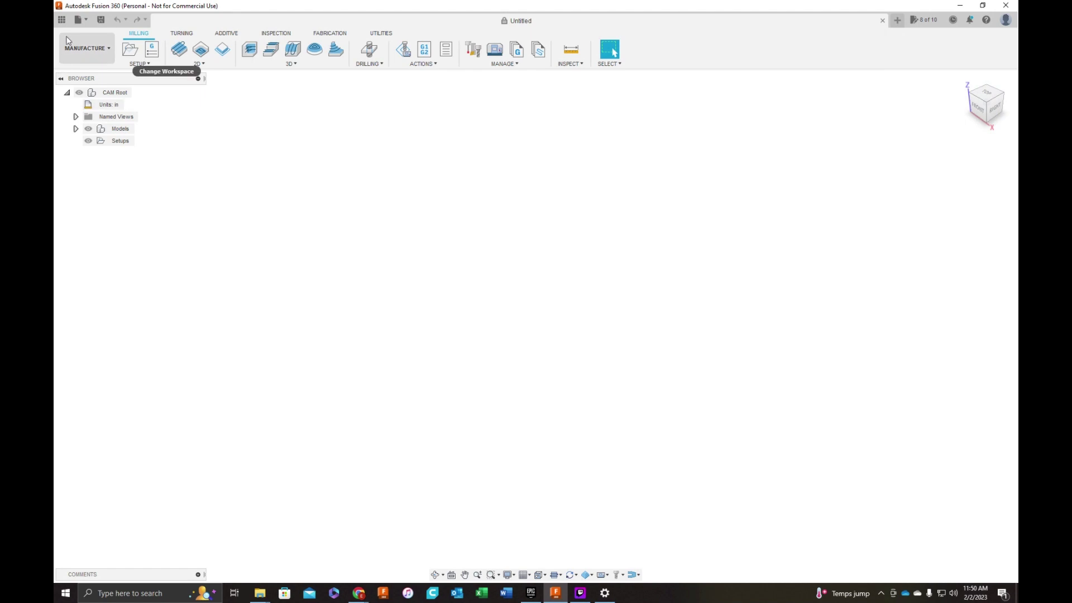
left_click(61, 20)
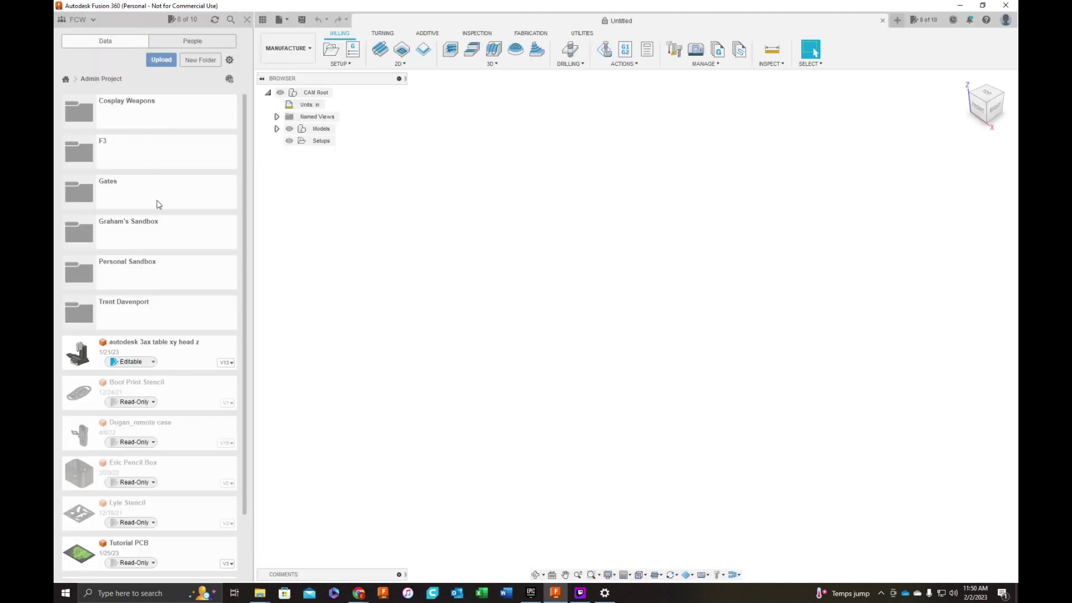
scroll(165, 313, "down", 3)
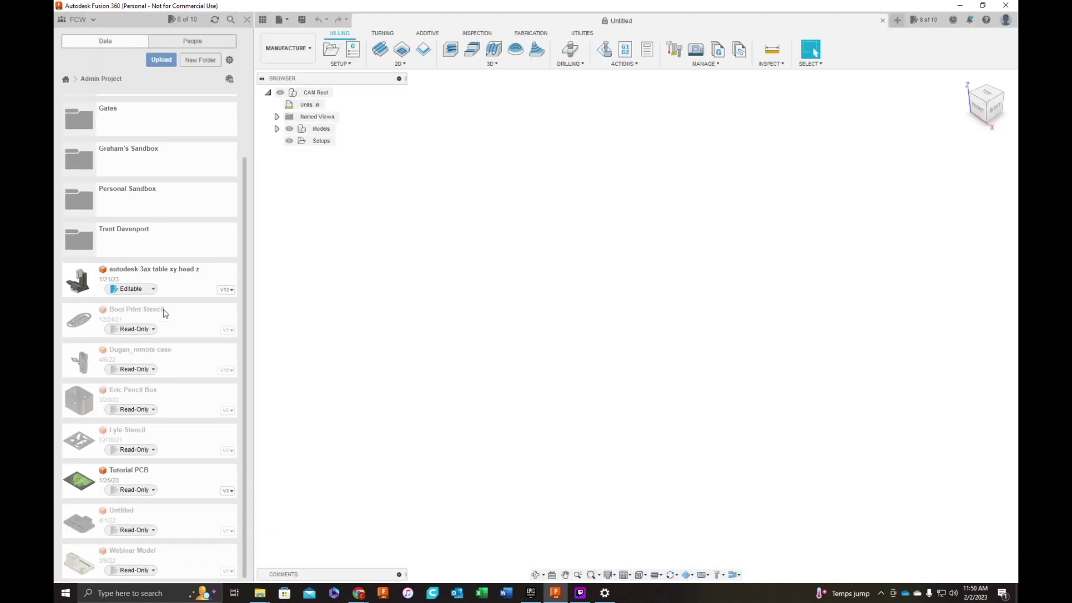
scroll(149, 251, "up", 3)
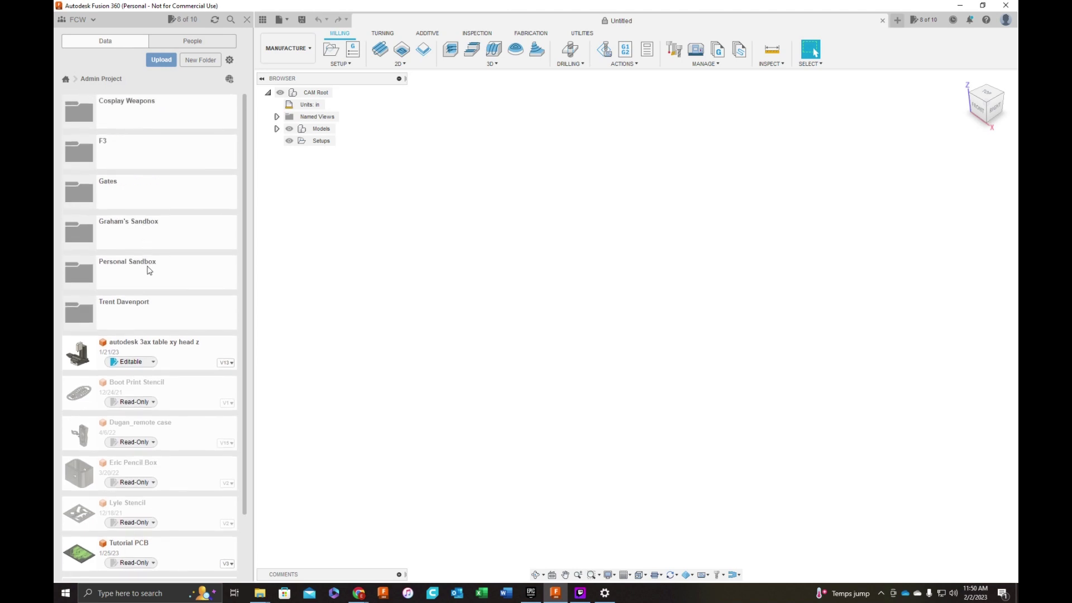
left_click(149, 270)
scroll(149, 270, "down", 5)
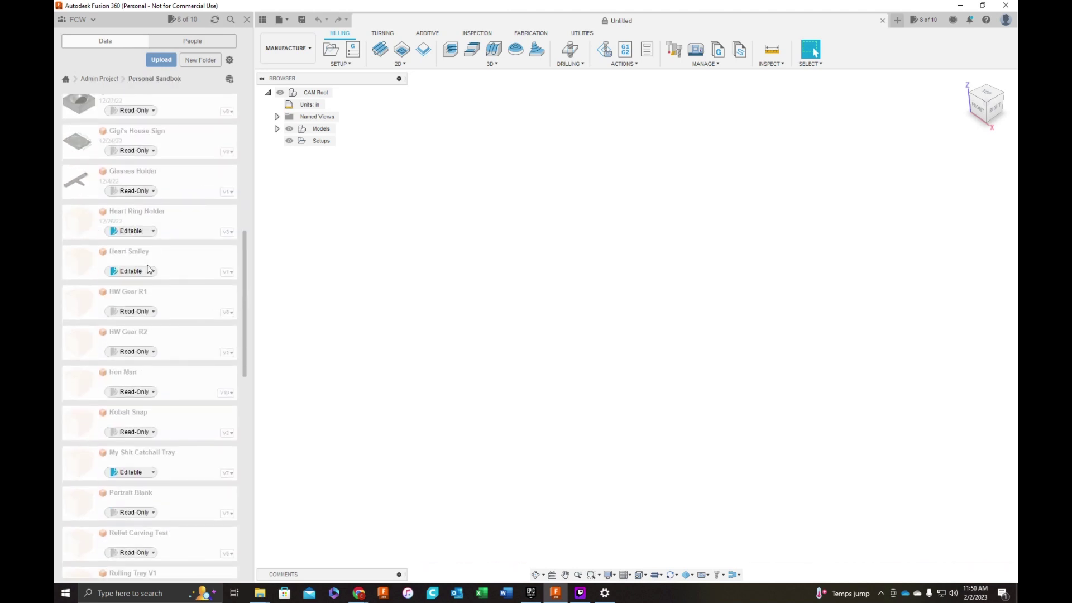
double_click(184, 224)
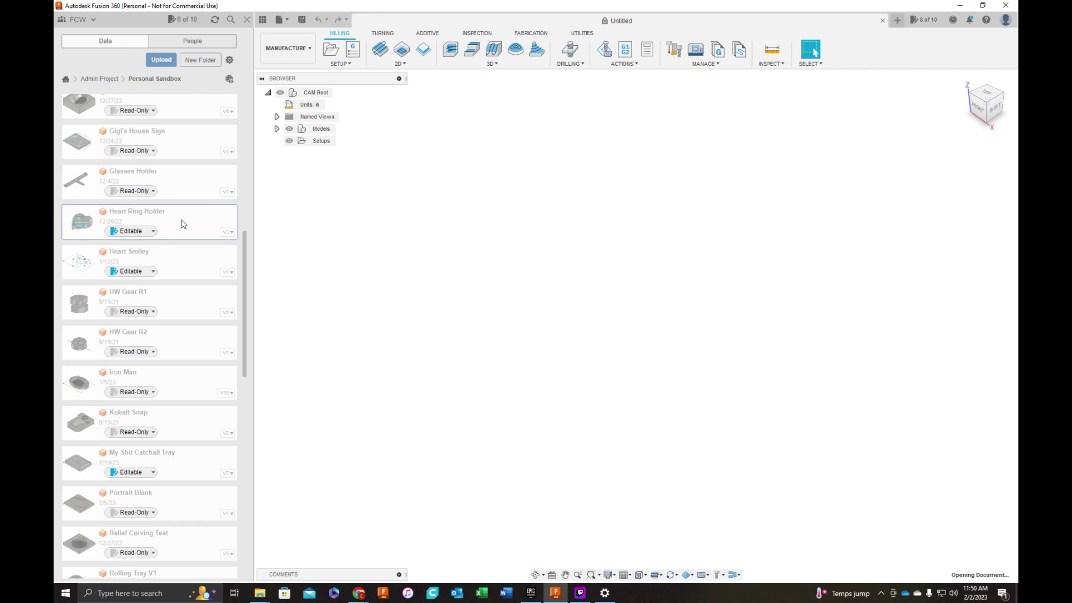
left_click(246, 21)
middle_click_drag(343, 228, 441, 189, "shift")
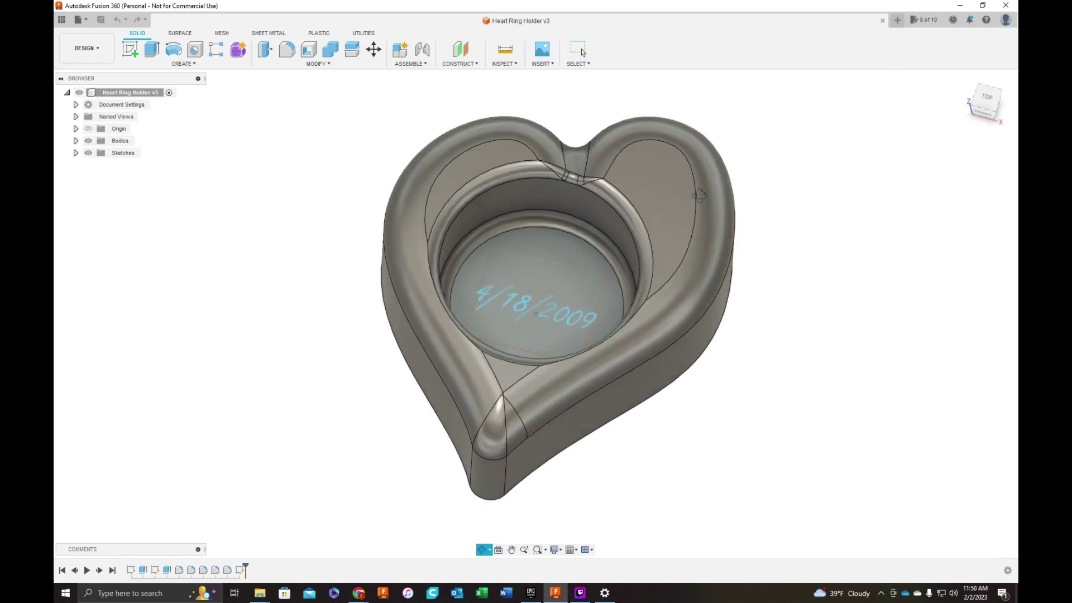
Switch to the MANUFACTURE workspace and create a 2D Engrave milling operation
left_click(86, 48)
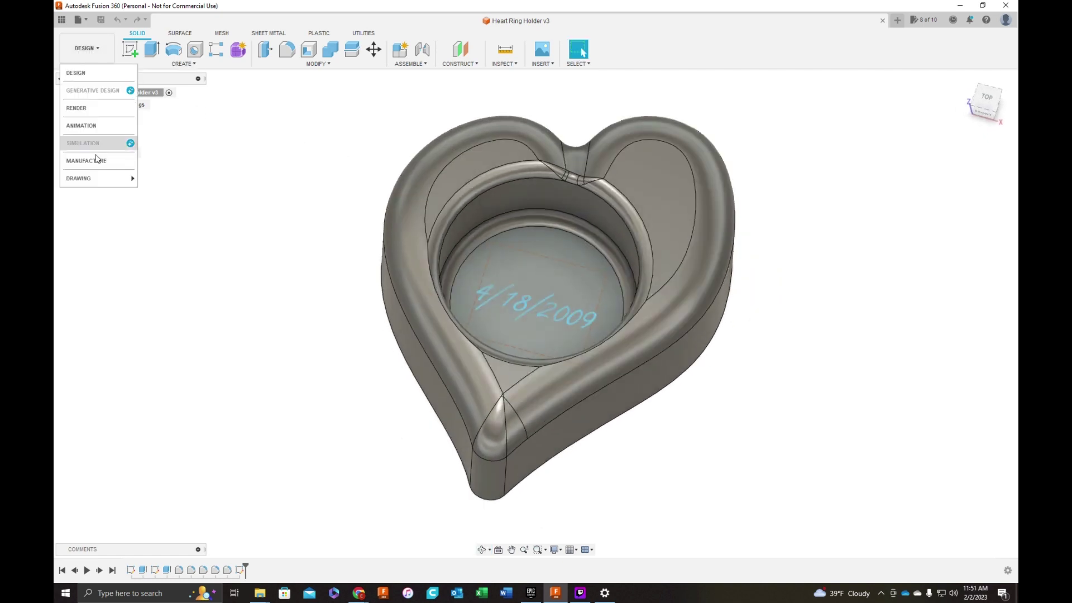
left_click(83, 159)
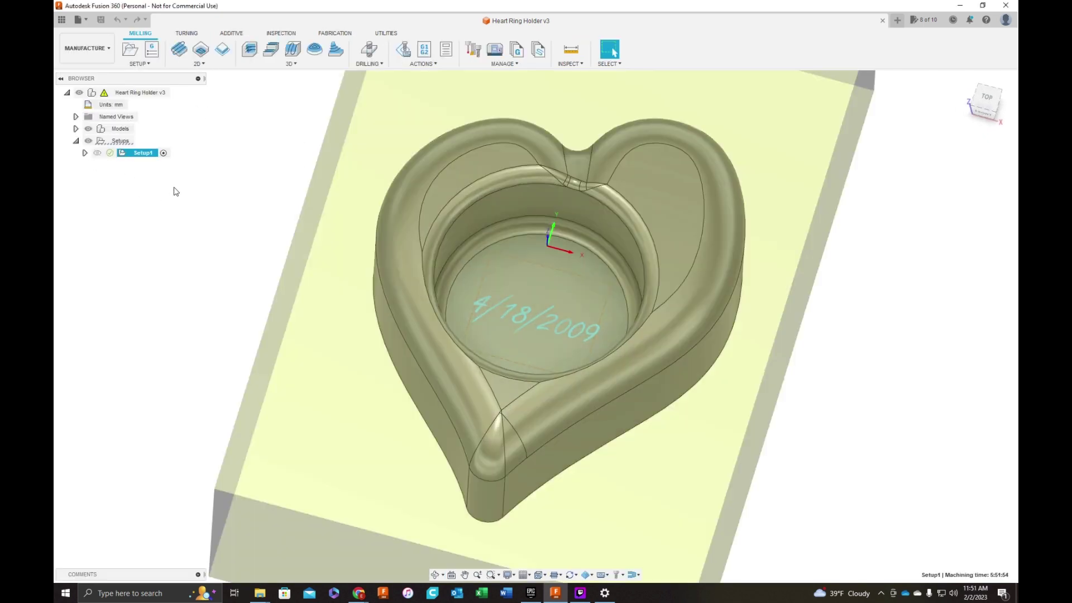
left_click(150, 203)
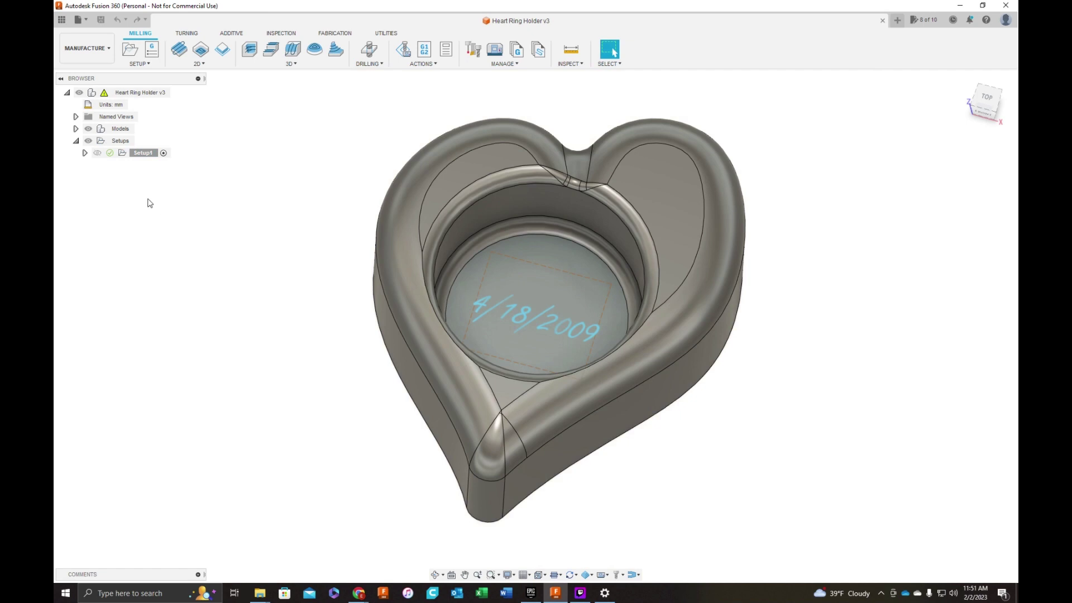
left_click(290, 68)
left_click(204, 65)
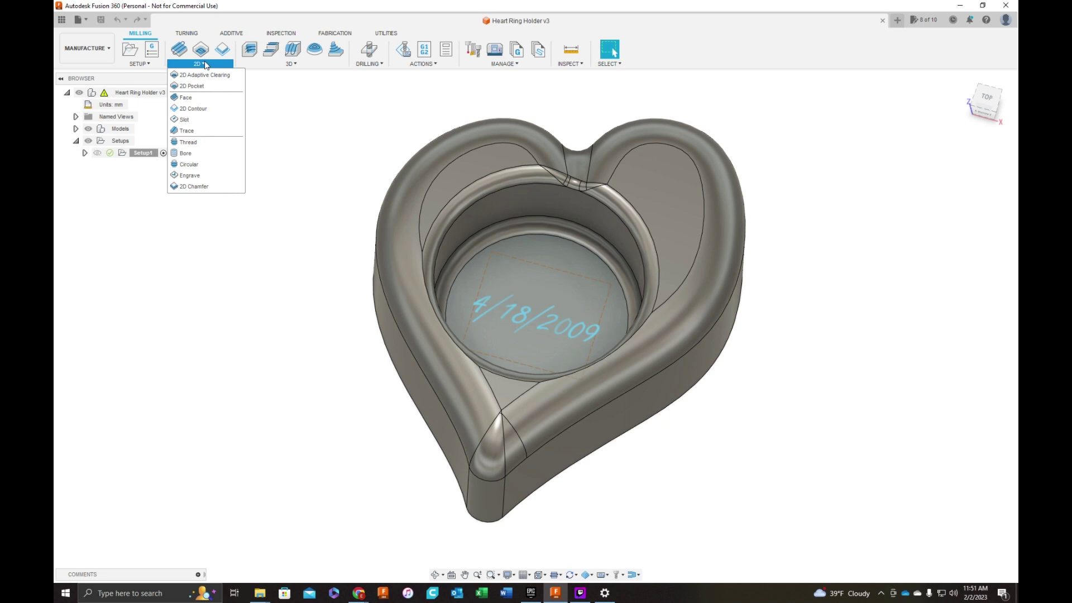
left_click(192, 176)
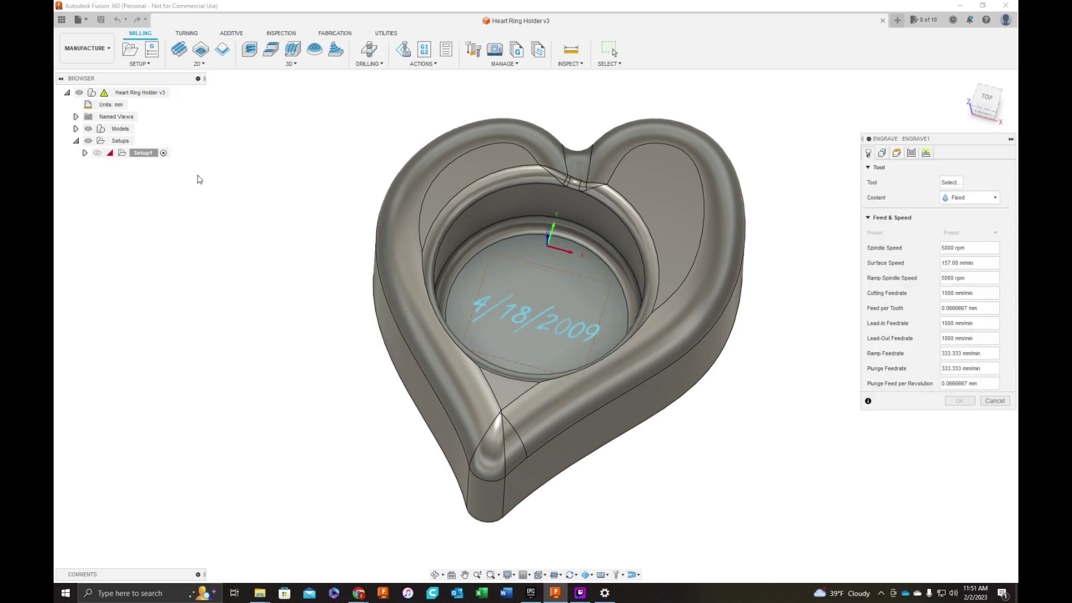
Pick the Ø1/4" 10° V-Carve Bit from the Local Library as the Engrave tool
left_click(951, 185)
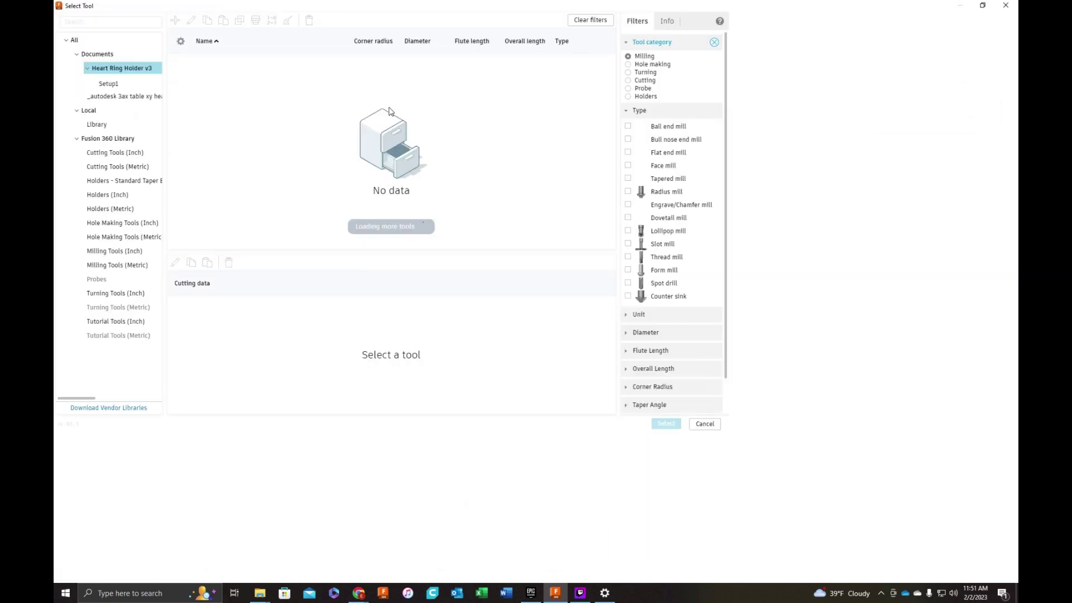
left_click(111, 125)
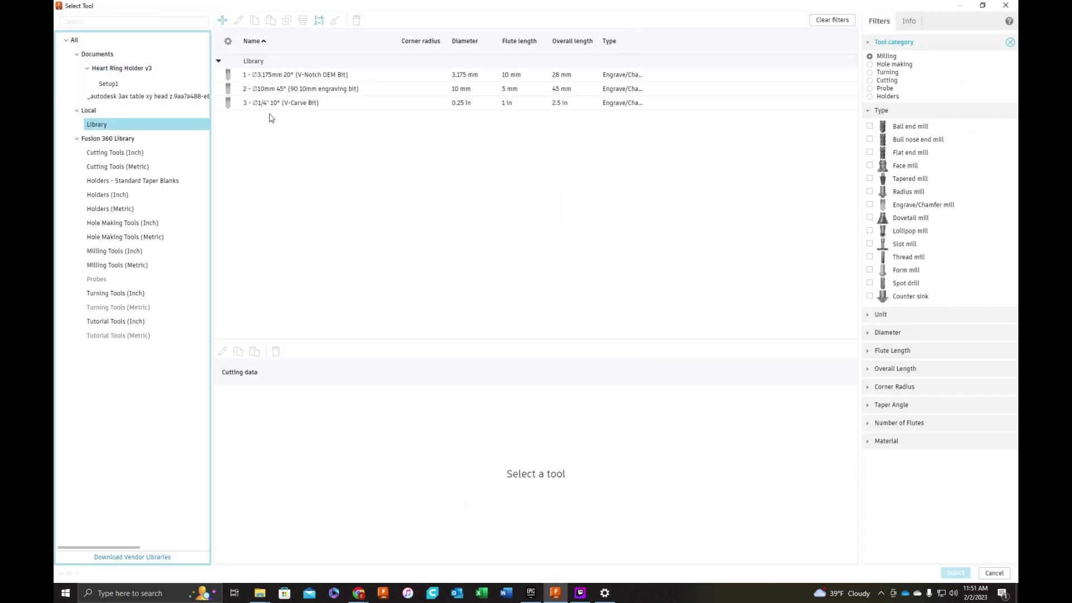
left_click(275, 106)
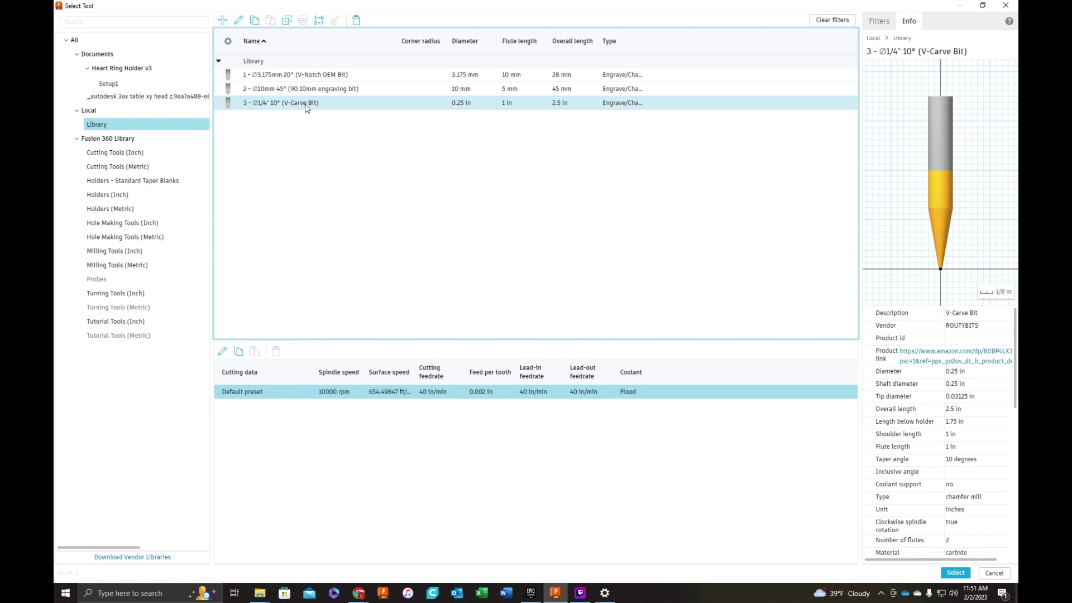
left_click(313, 91)
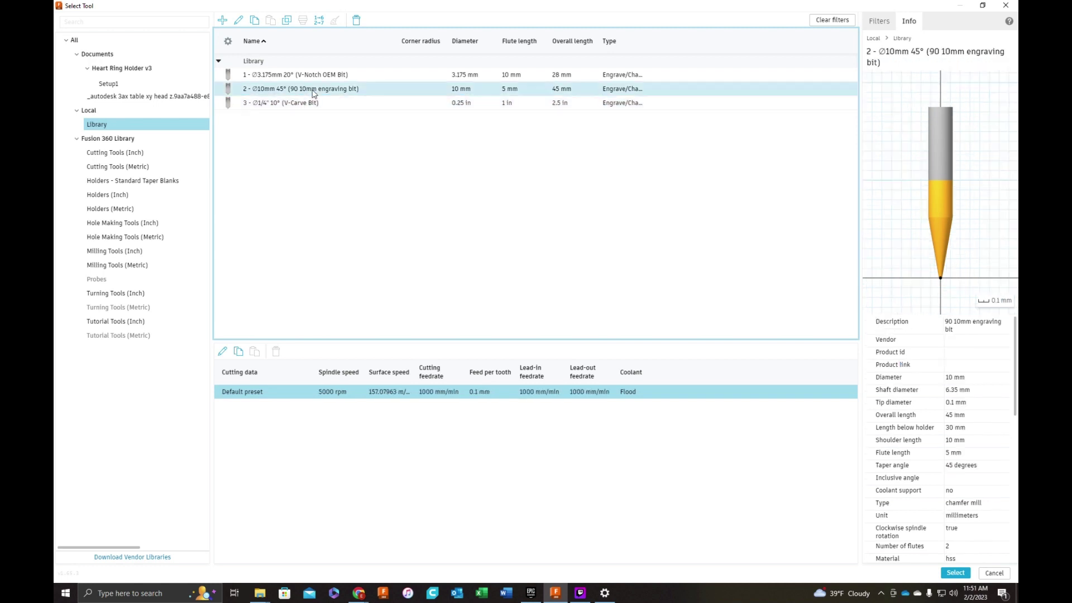
left_click(308, 75)
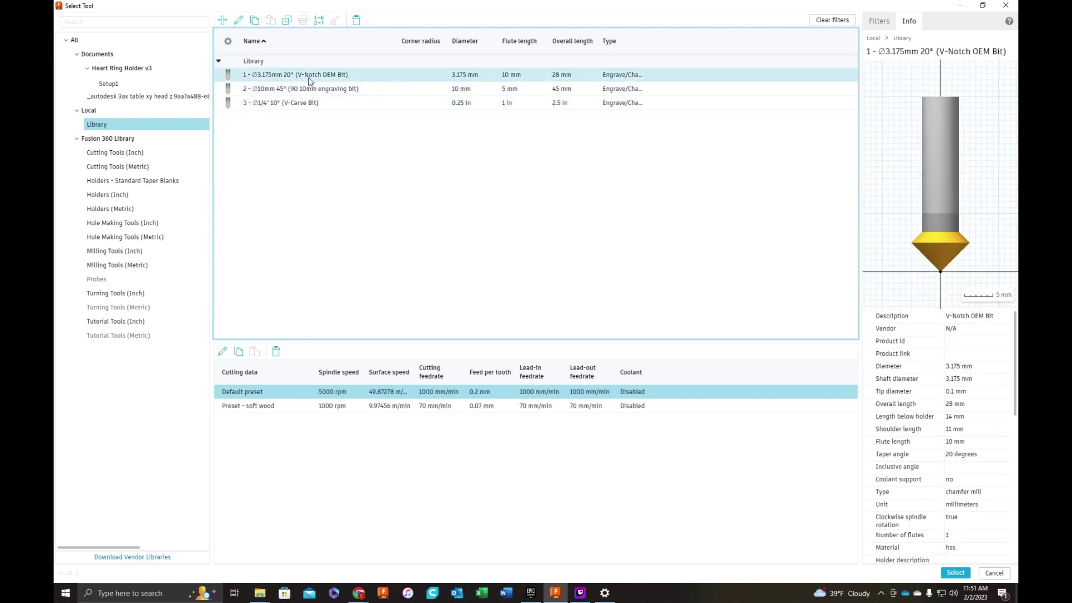
left_click(304, 104)
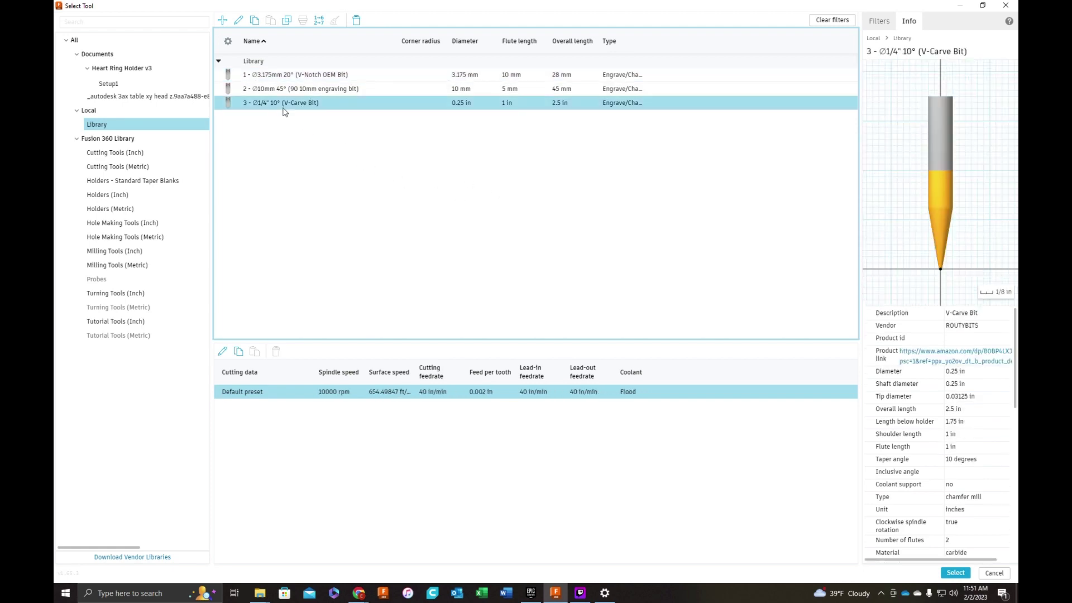
double_click(284, 105)
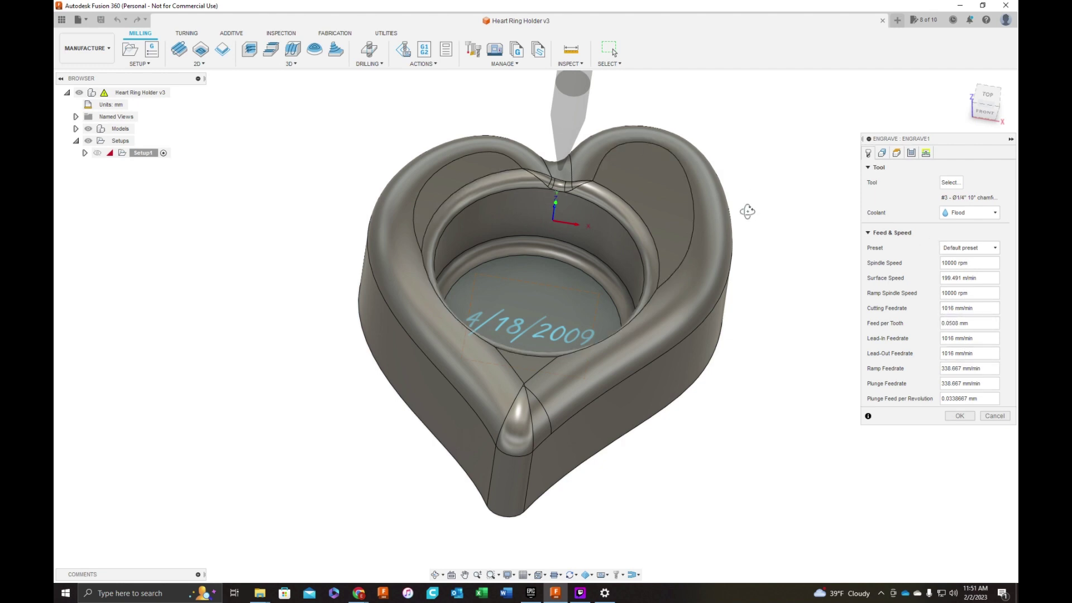
middle_click_drag(746, 212, 686, 204, "shift")
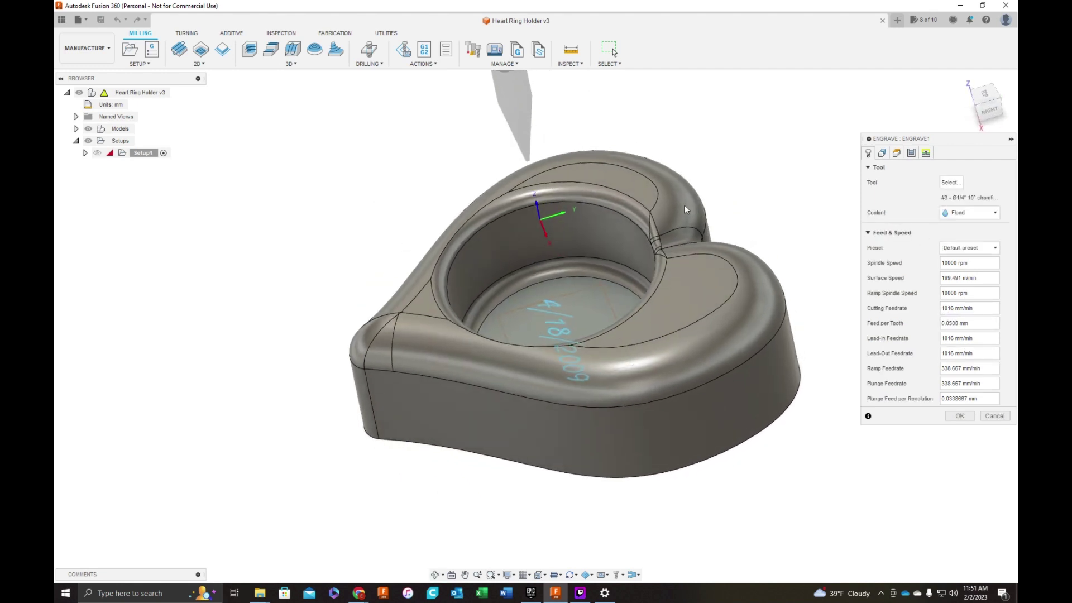
scroll(685, 206, "down", 3)
middle_click_drag(744, 230, 766, 216, "shift")
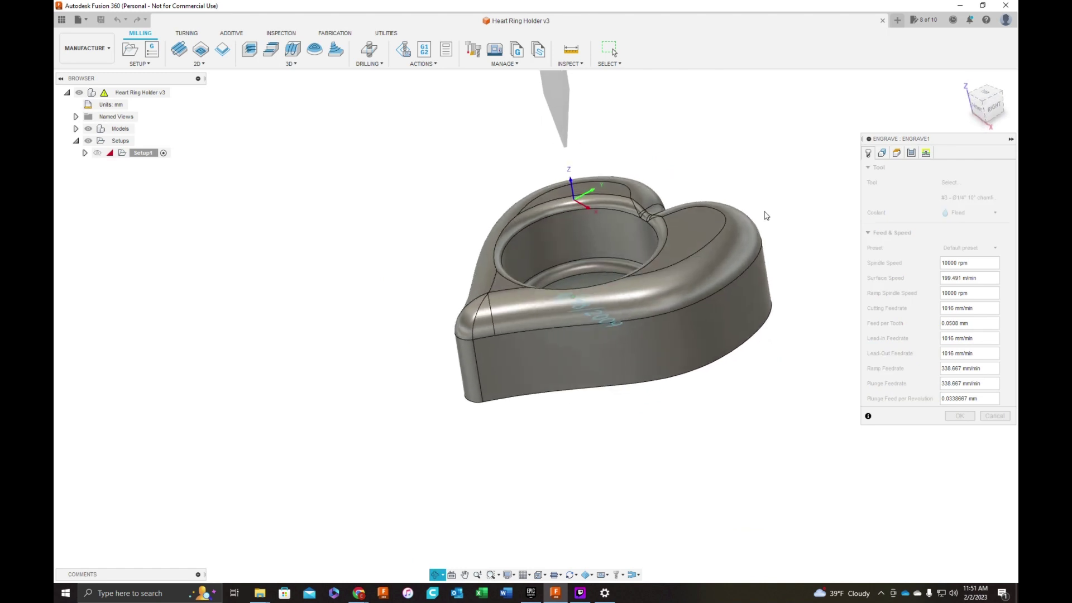